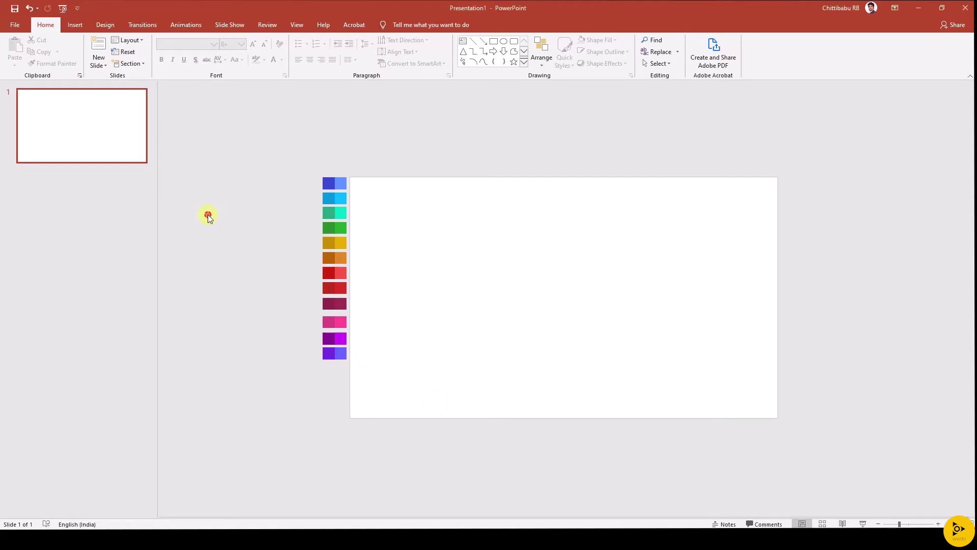
Draw a hexagon shape about 8.1 cm high and 9.4 cm wide near the middle of the blank slide.
{"action": "left_click", "coordinate": [74, 24]}
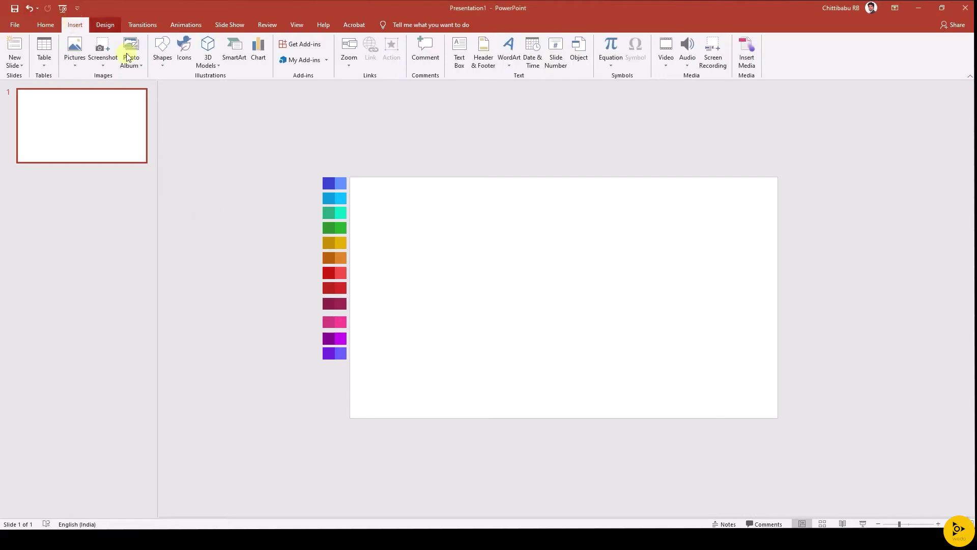
{"action": "left_click", "coordinate": [163, 56]}
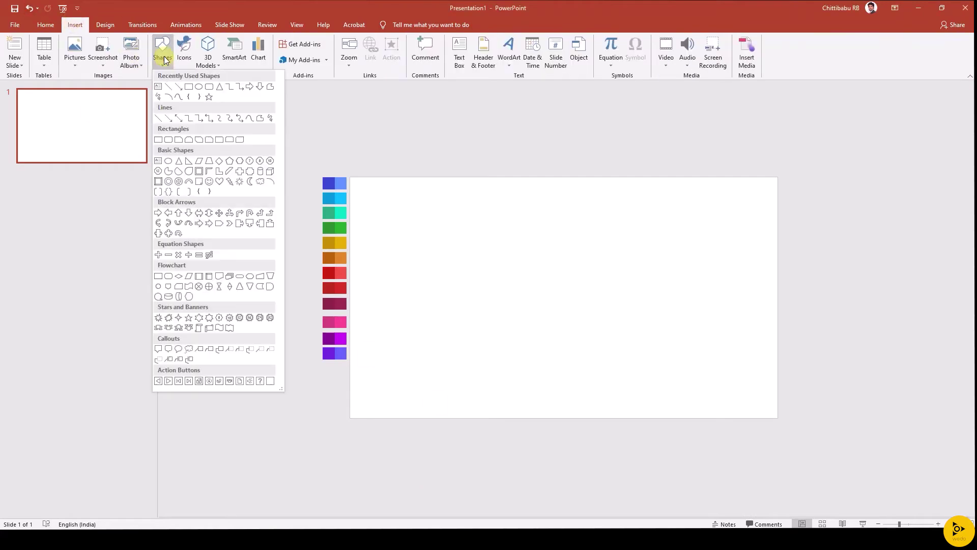
{"action": "left_click", "coordinate": [240, 167]}
{"action": "left_click", "coordinate": [510, 249]}
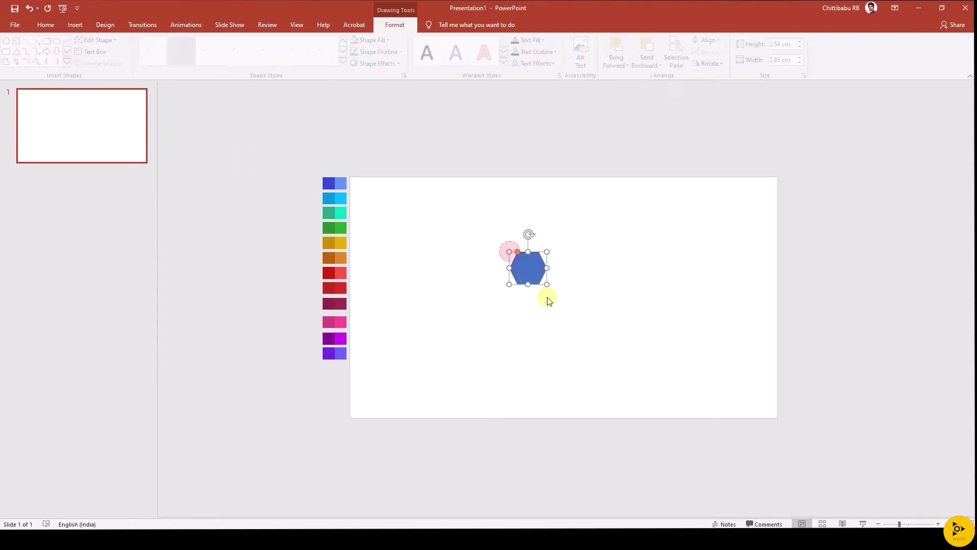
{"action": "left_click_drag", "start_coordinate": [532, 266], "coordinate": [579, 288]}
Align the hexagon to the slide's horizontal and vertical centre and adjust its corner inset to even out the sides.
{"action": "left_click", "coordinate": [712, 39]}
{"action": "left_click", "coordinate": [711, 65]}
{"action": "left_click", "coordinate": [711, 40]}
{"action": "left_click", "coordinate": [718, 100]}
{"action": "left_click_drag", "start_coordinate": [530, 248], "coordinate": [535, 246]}
{"action": "left_click", "coordinate": [543, 164]}
{"action": "left_click", "coordinate": [572, 274]}
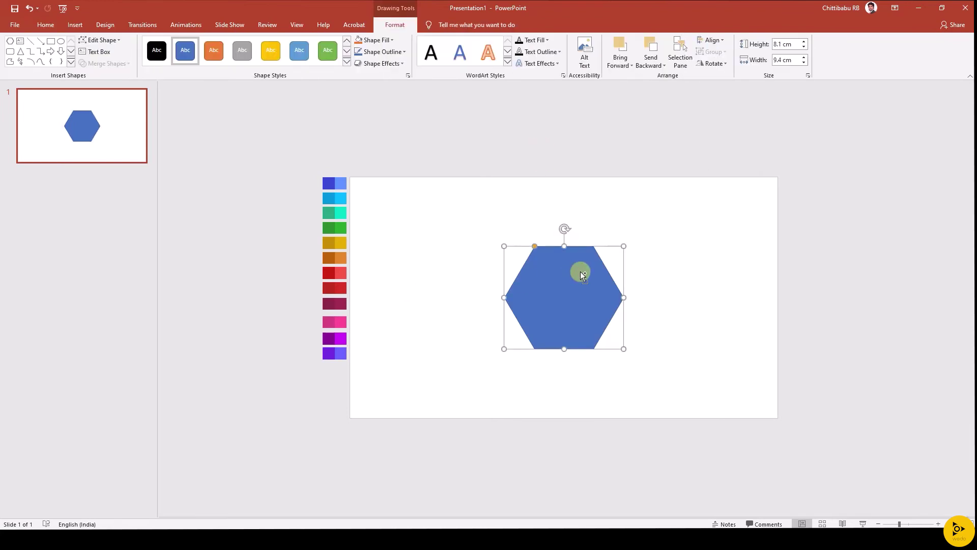
Duplicate the hexagon slide as a spare copy and return to the first slide.
{"action": "scroll", "coordinate": [580, 271], "scroll_direction": "up", "scroll_amount": 5}
{"action": "left_click", "coordinate": [123, 127]}
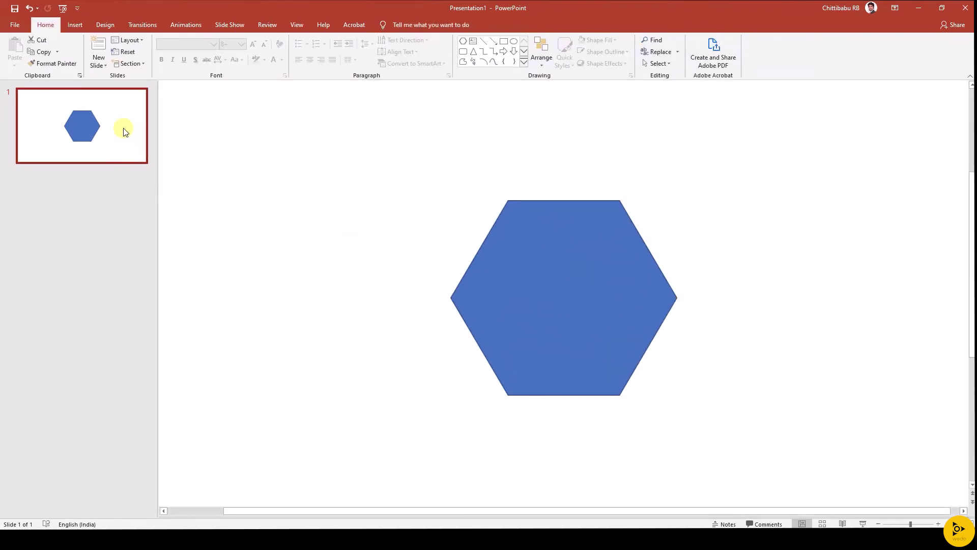
{"action": "key", "text": "ctrl+d"}
{"action": "left_click", "coordinate": [108, 218]}
{"action": "left_click", "coordinate": [109, 129]}
Remove the outline from the hexagon on the first slide.
{"action": "left_click", "coordinate": [585, 262]}
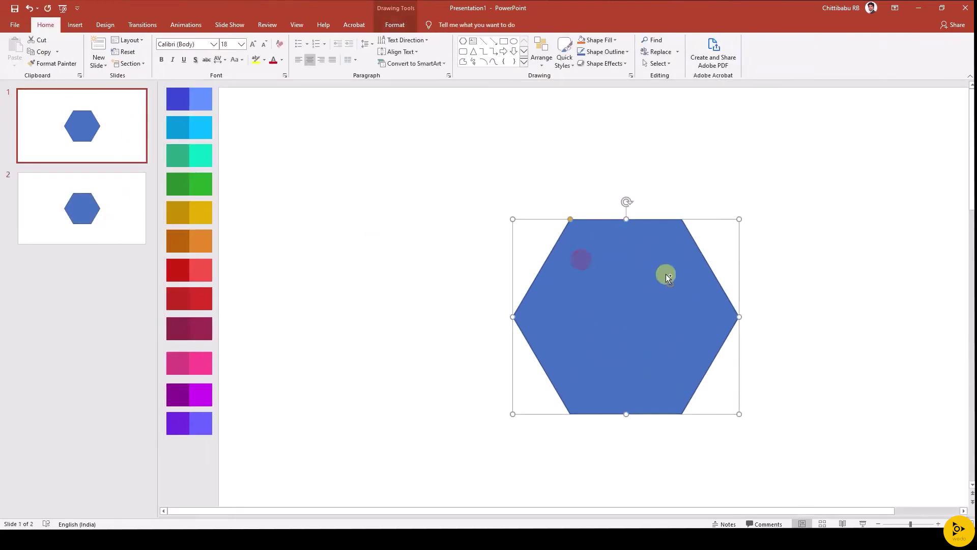
{"action": "scroll", "coordinate": [665, 272], "scroll_direction": "up", "scroll_amount": 4}
{"action": "scroll", "coordinate": [559, 234], "scroll_direction": "down", "scroll_amount": 2}
{"action": "left_click", "coordinate": [537, 224]}
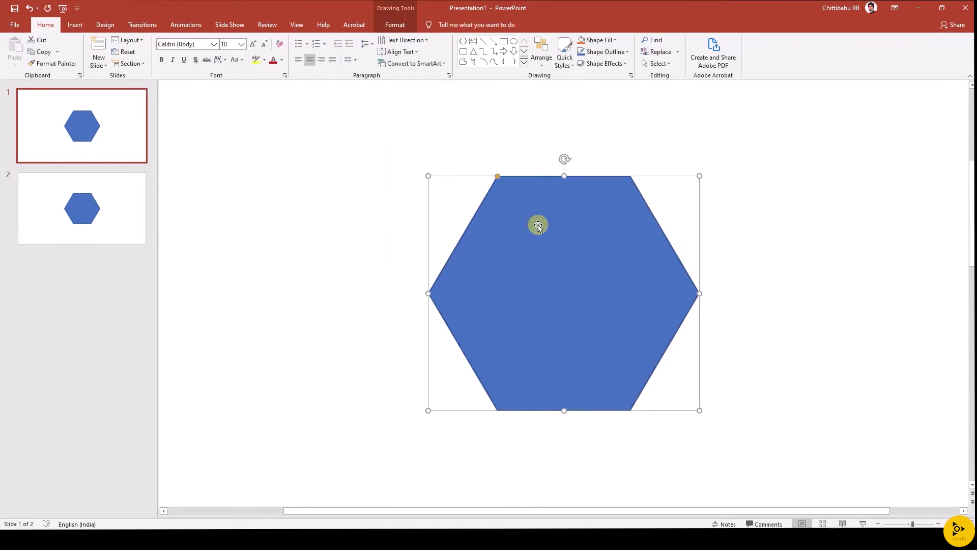
{"action": "left_click", "coordinate": [605, 52]}
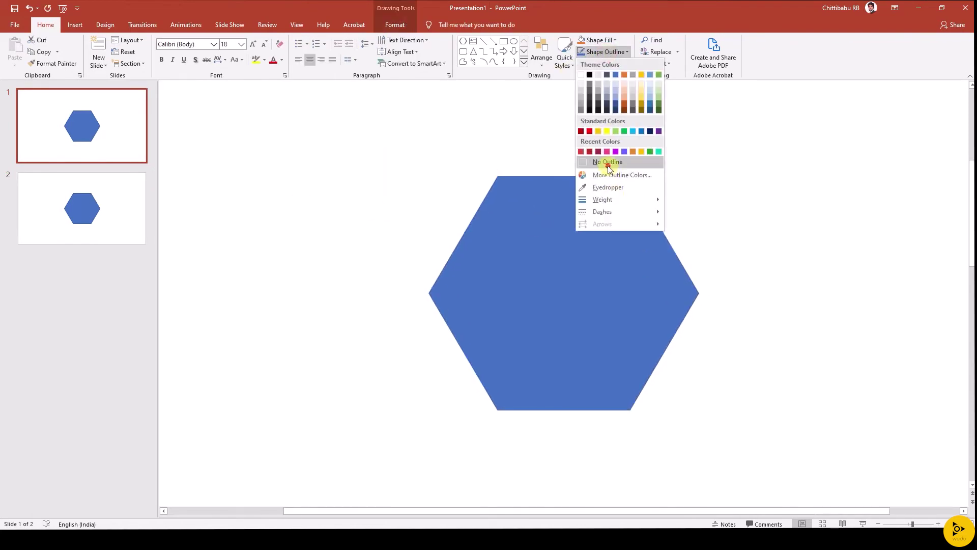
{"action": "left_click", "coordinate": [608, 162]}
{"action": "left_click", "coordinate": [373, 201]}
{"action": "left_click", "coordinate": [572, 225]}
{"action": "left_click", "coordinate": [331, 256]}
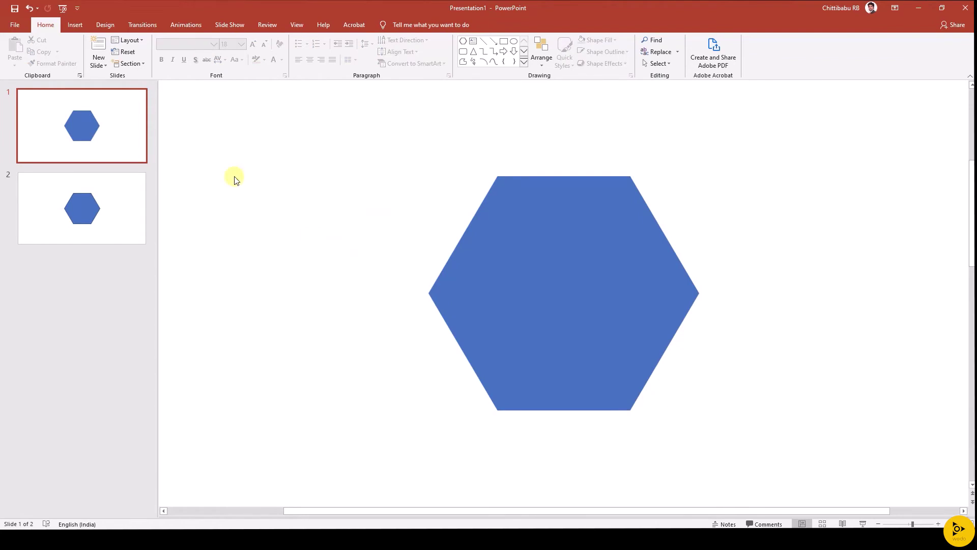
Draw a circle about 0.79 cm in diameter and fit it just inside the outline-free hexagon's upper-left corner.
{"action": "left_click", "coordinate": [75, 26]}
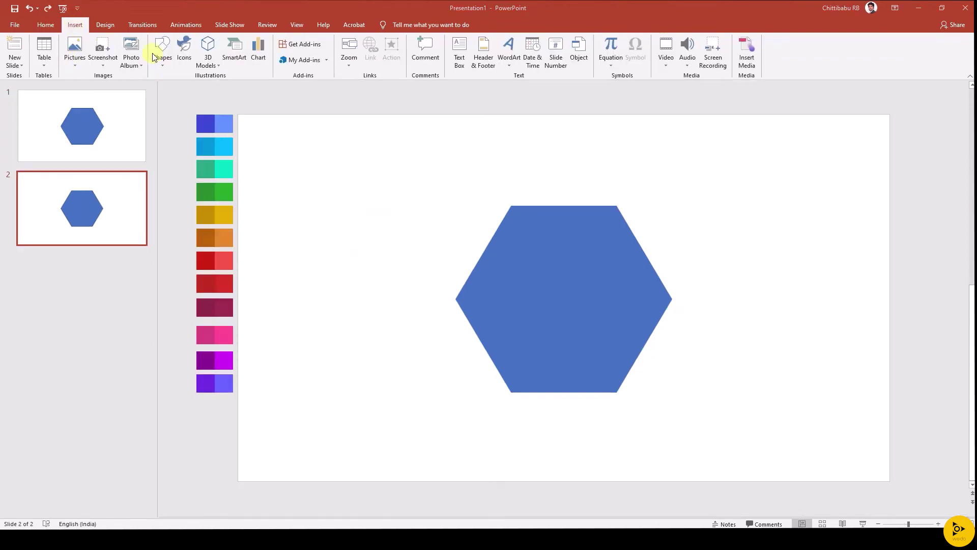
{"action": "left_click", "coordinate": [162, 59]}
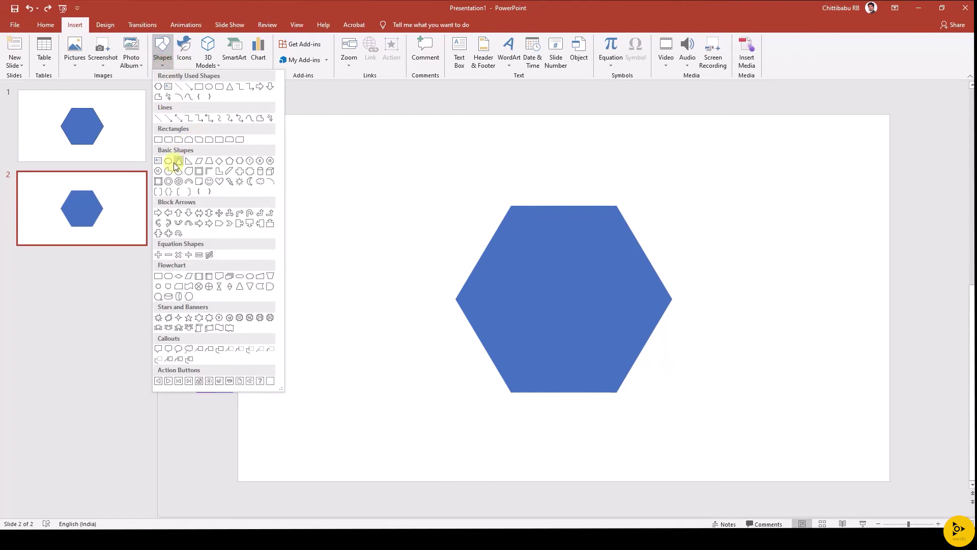
{"action": "left_click", "coordinate": [171, 163]}
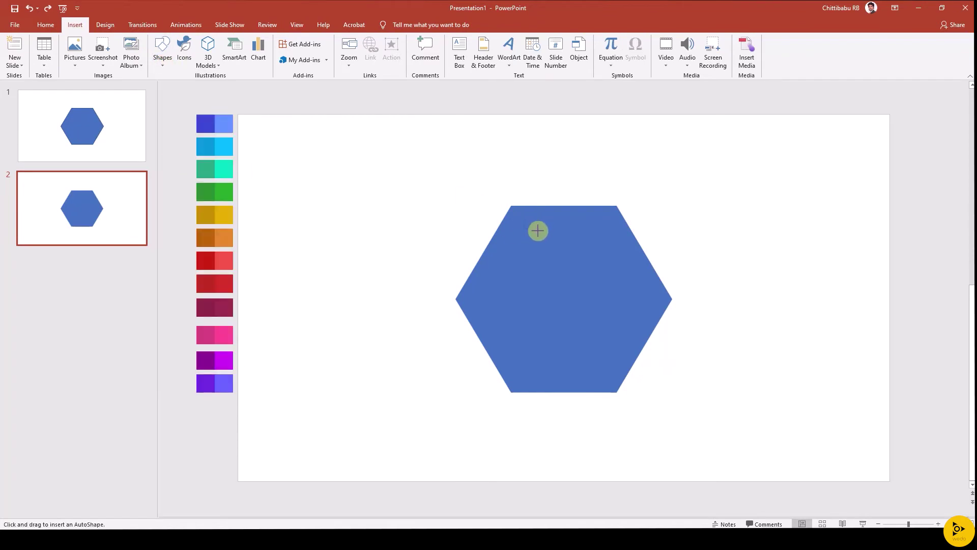
{"action": "left_click_drag", "start_coordinate": [540, 232], "coordinate": [524, 217]}
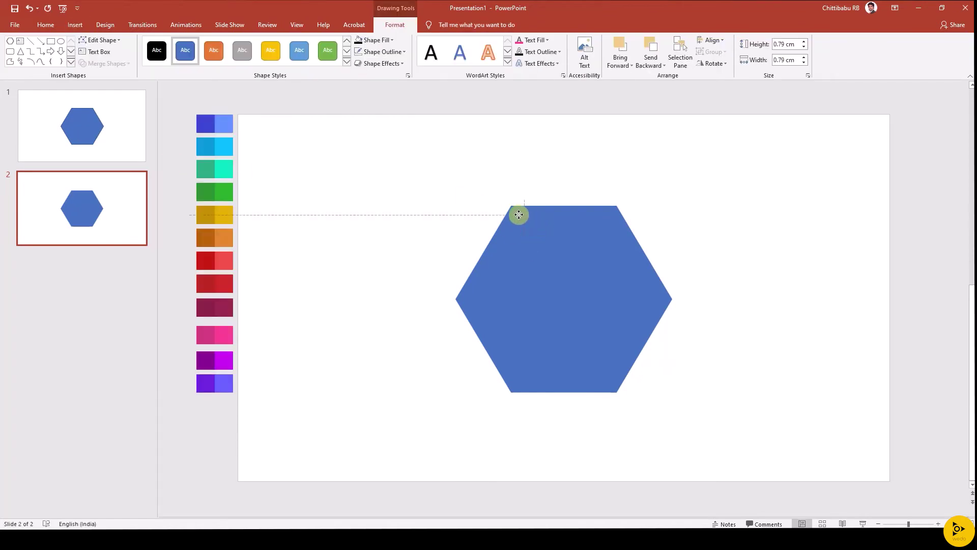
{"action": "scroll", "coordinate": [518, 215], "scroll_direction": "up", "scroll_amount": 10}
{"action": "left_click_drag", "start_coordinate": [564, 286], "coordinate": [561, 284]}
Fill the small corner circle with the orange theme colour.
{"action": "left_click", "coordinate": [374, 40]}
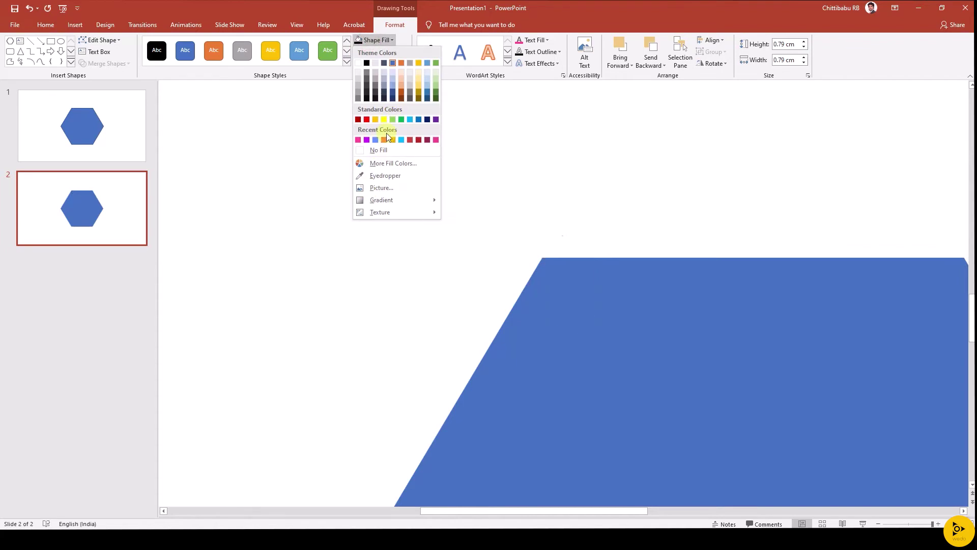
{"action": "left_click", "coordinate": [401, 62]}
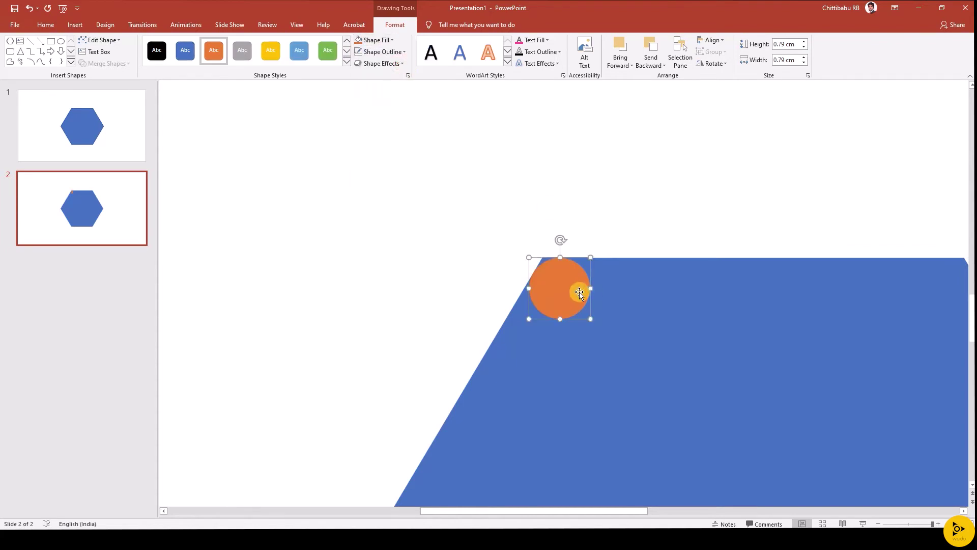
{"action": "left_click", "coordinate": [597, 245]}
Duplicate the orange circle into the lower-left and right-hand corners of the hexagon and align the side-vertex copy to the slide's middle.
{"action": "left_click", "coordinate": [567, 284]}
{"action": "scroll", "coordinate": [563, 279], "scroll_direction": "down", "scroll_amount": 6}
{"action": "left_click_drag", "start_coordinate": [569, 238], "coordinate": [573, 466]}
{"action": "left_click", "coordinate": [564, 239], "text": "shift"}
{"action": "left_click_drag", "start_coordinate": [708, 467], "coordinate": [784, 341]}
{"action": "left_click", "coordinate": [721, 327], "text": "shift"}
{"action": "left_click", "coordinate": [711, 40]}
{"action": "left_click", "coordinate": [717, 105]}
{"action": "left_click", "coordinate": [787, 239]}
Place a copy of the orange circle just inside the hexagon's left vertex.
{"action": "scroll", "coordinate": [790, 337], "scroll_direction": "up", "scroll_amount": 5}
{"action": "scroll", "coordinate": [790, 337], "scroll_direction": "up", "scroll_amount": 1}
{"action": "left_click_drag", "start_coordinate": [572, 295], "coordinate": [321, 321]}
{"action": "scroll", "coordinate": [443, 312], "scroll_direction": "down", "scroll_amount": 4}
{"action": "scroll", "coordinate": [334, 316], "scroll_direction": "up", "scroll_amount": 4}
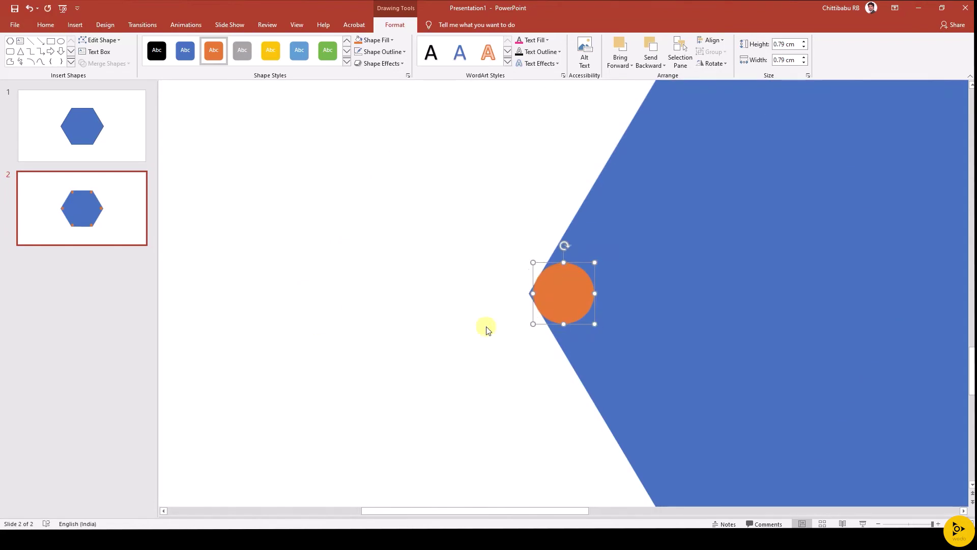
{"action": "left_click", "coordinate": [482, 310]}
Centre the circles at the left and right vertices, as well as the corner circles, horizontally on the slide.
{"action": "left_click", "coordinate": [573, 290]}
{"action": "scroll", "coordinate": [574, 290], "scroll_direction": "down", "scroll_amount": 4}
{"action": "left_click", "coordinate": [662, 299], "text": "shift"}
{"action": "left_click", "coordinate": [711, 41]}
{"action": "left_click", "coordinate": [715, 65]}
{"action": "left_click", "coordinate": [615, 244]}
{"action": "left_click", "coordinate": [711, 40]}
{"action": "left_click", "coordinate": [717, 66]}
{"action": "left_click", "coordinate": [749, 239]}
Group all six orange circles and duplicate the group to the side.
{"action": "left_click", "coordinate": [468, 300]}
{"action": "left_click", "coordinate": [664, 298], "text": "shift"}
{"action": "left_click", "coordinate": [517, 213], "text": "shift"}
{"action": "left_click", "coordinate": [515, 388], "text": "shift"}
{"action": "left_click", "coordinate": [613, 384], "text": "shift"}
{"action": "left_click_drag", "start_coordinate": [613, 214], "coordinate": [665, 216]}
{"action": "left_click", "coordinate": [516, 218], "text": "shift"}
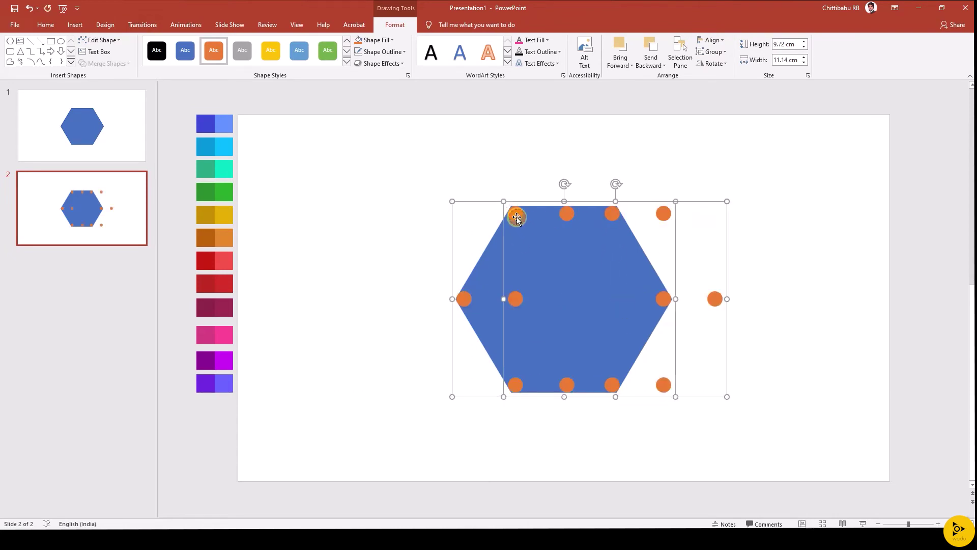
Align the duplicated circle group with the original so both sets coincide.
{"action": "left_click", "coordinate": [416, 311]}
{"action": "left_click", "coordinate": [517, 299]}
{"action": "left_click", "coordinate": [462, 298], "text": "shift"}
{"action": "left_click", "coordinate": [711, 41]}
{"action": "key", "text": "Escape"}
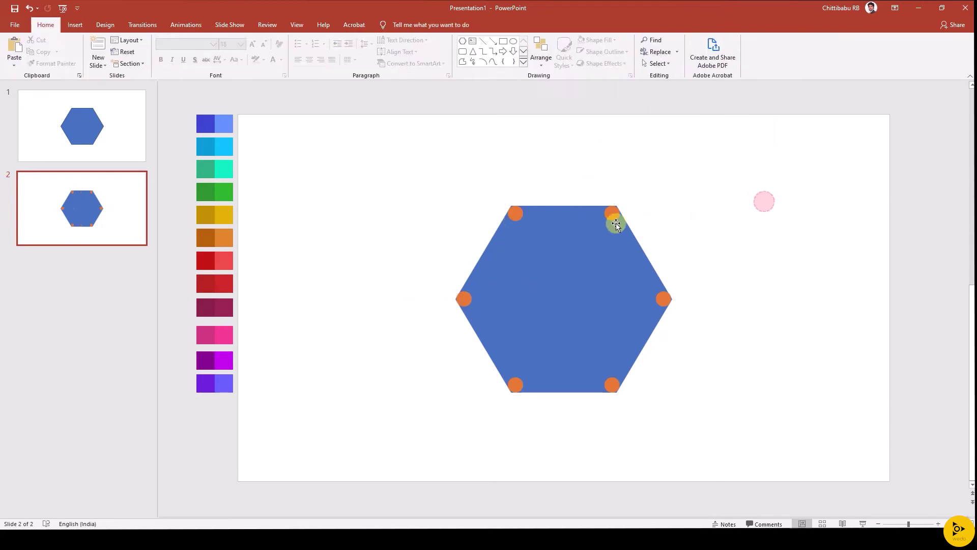
Enlarge the duplicated circle group outward about its centre to 0.91 cm circles and ungroup it.
{"action": "left_click", "coordinate": [617, 218]}
{"action": "left_click_drag", "start_coordinate": [676, 200], "coordinate": [687, 194]}
{"action": "key", "text": "ctrl+shift+g"}
{"action": "left_click", "coordinate": [751, 219]}
Merge the six larger outer circles into a single shape with Union.
{"action": "left_click", "coordinate": [620, 202]}
{"action": "left_click", "coordinate": [509, 201], "text": "shift"}
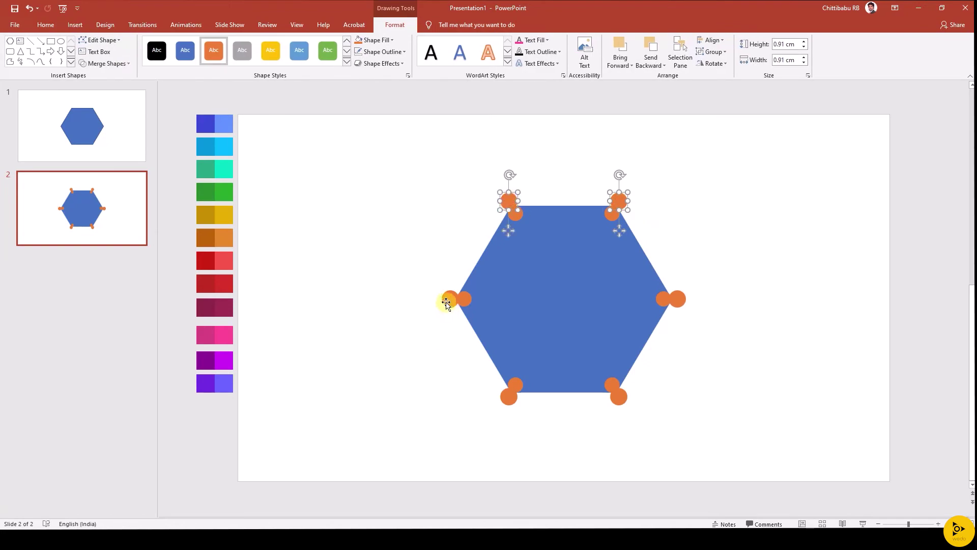
{"action": "left_click", "coordinate": [505, 389], "text": "shift"}
{"action": "left_click", "coordinate": [614, 388], "text": "shift"}
{"action": "left_click", "coordinate": [677, 296], "text": "shift"}
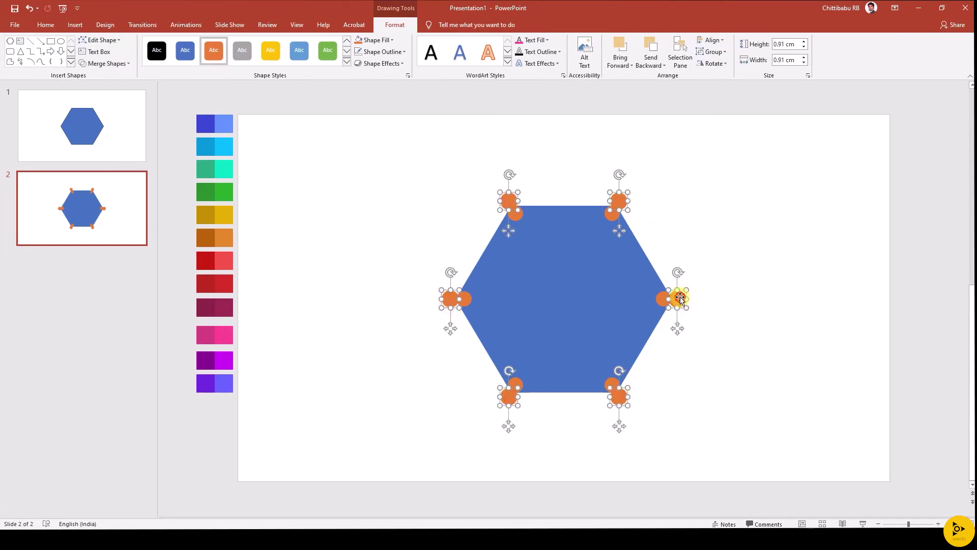
{"action": "key", "text": "ctrl+g"}
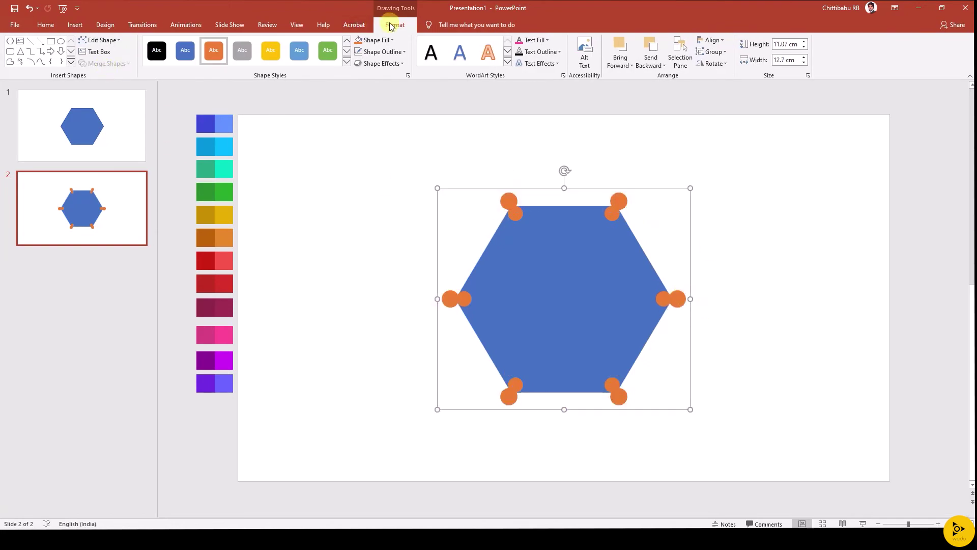
{"action": "key", "text": "ctrl+shift+g"}
{"action": "left_click", "coordinate": [110, 64]}
{"action": "left_click", "coordinate": [105, 76]}
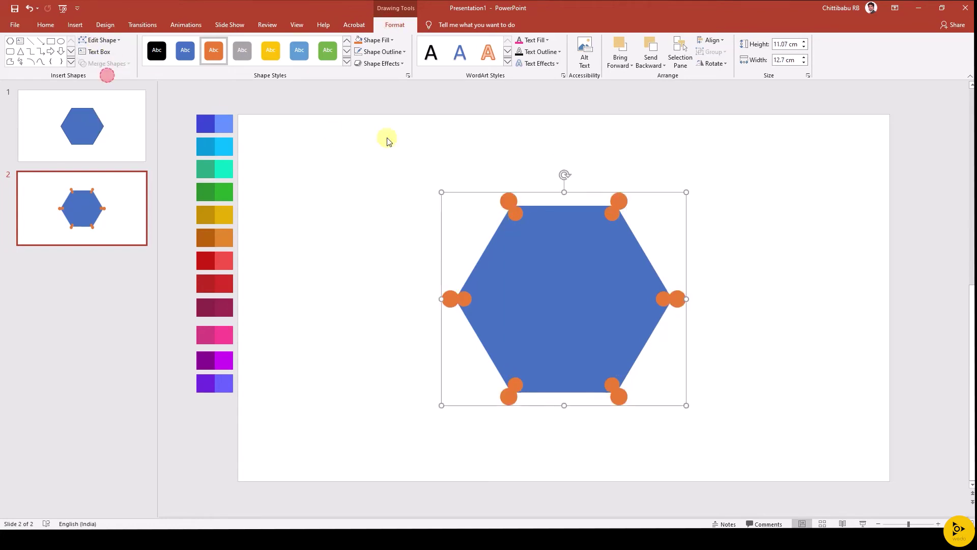
Move the slide with the circles to first position and subtract the merged outer circles from its hexagon.
{"action": "left_click", "coordinate": [533, 212]}
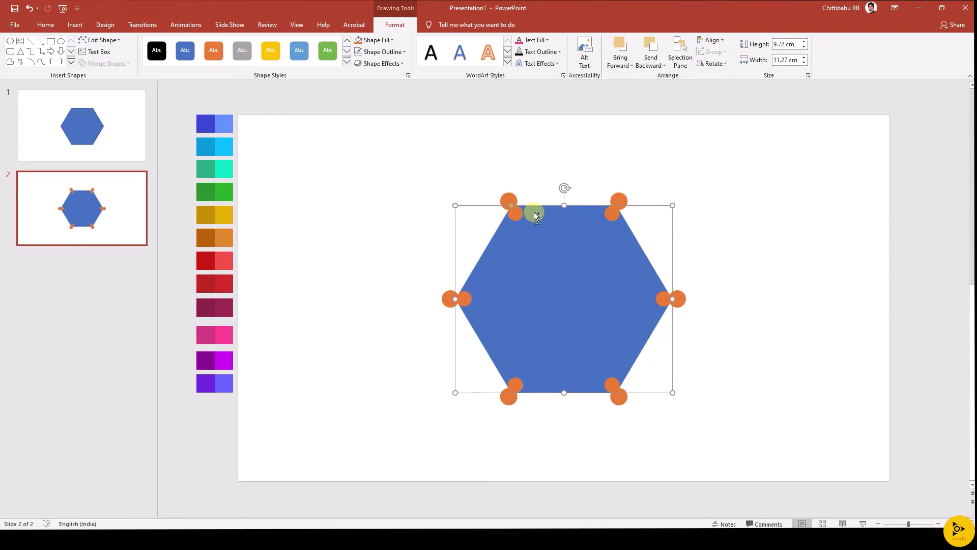
{"action": "left_click_drag", "start_coordinate": [117, 215], "coordinate": [114, 115]}
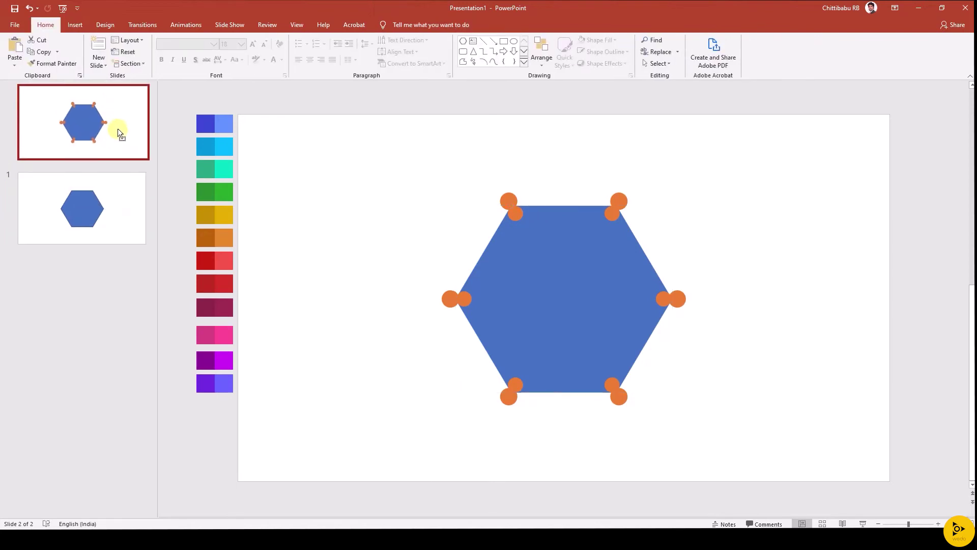
{"action": "left_click", "coordinate": [554, 140]}
{"action": "left_click", "coordinate": [543, 222]}
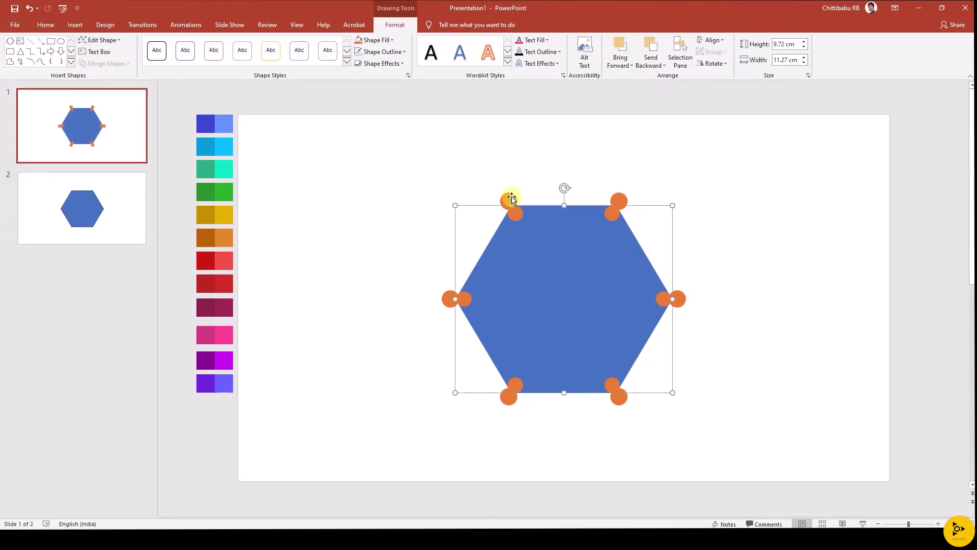
{"action": "left_click", "coordinate": [509, 201], "text": "shift"}
{"action": "left_click", "coordinate": [127, 64]}
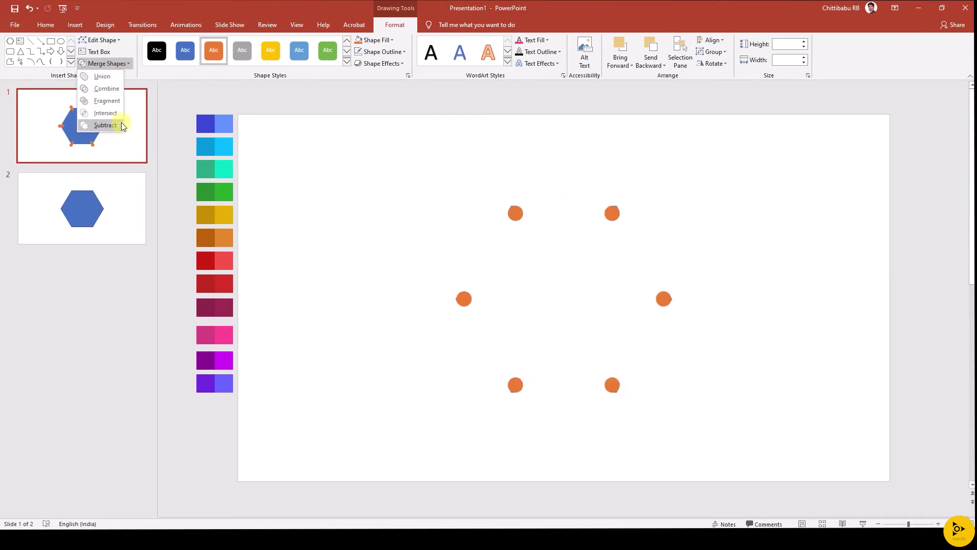
{"action": "left_click", "coordinate": [121, 122]}
{"action": "left_click", "coordinate": [695, 182]}
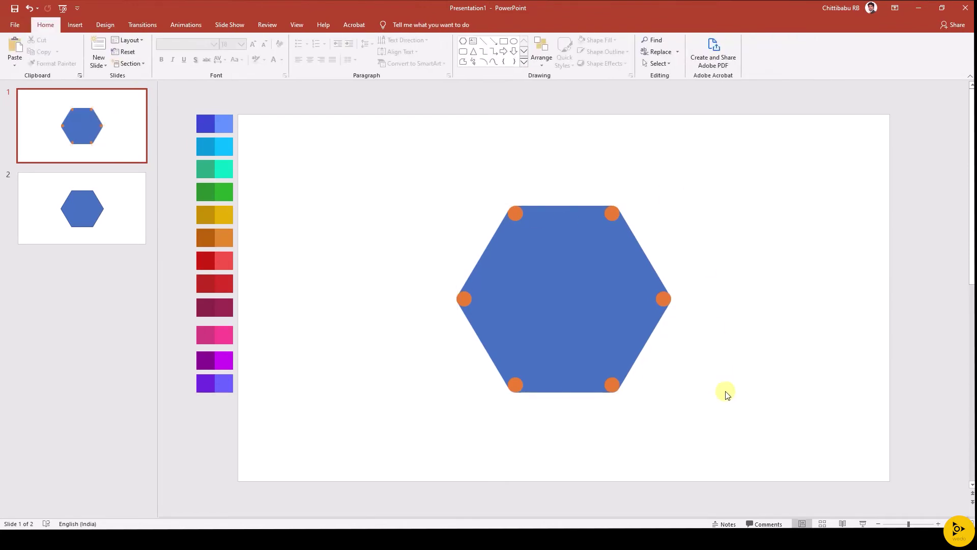
Fill the six small corner circles with the same blue theme colour as the hexagon.
{"action": "left_click_drag", "start_coordinate": [515, 213], "coordinate": [531, 221]}
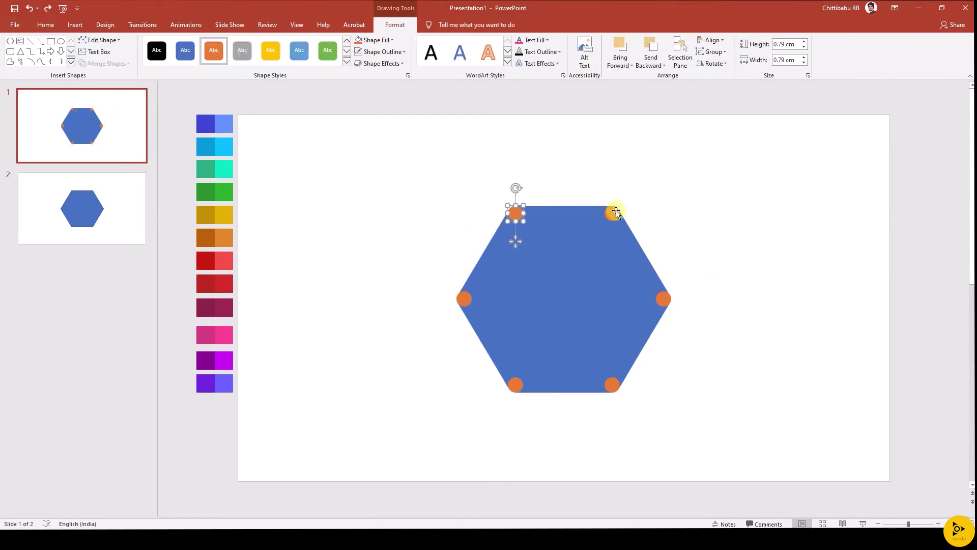
{"action": "left_click", "coordinate": [613, 383], "text": "shift"}
{"action": "left_click", "coordinate": [516, 385], "text": "shift"}
{"action": "left_click", "coordinate": [464, 299], "text": "shift"}
{"action": "left_click", "coordinate": [390, 45]}
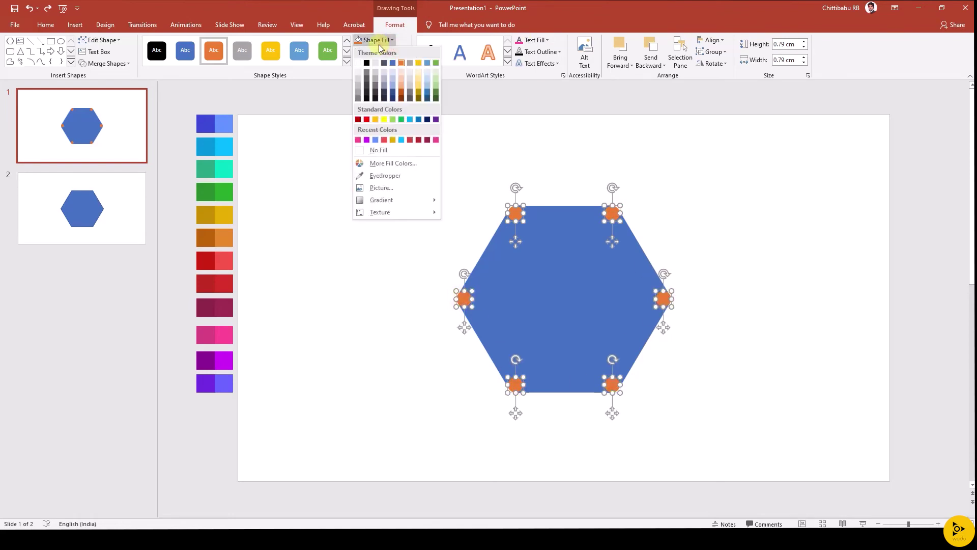
{"action": "left_click", "coordinate": [393, 62]}
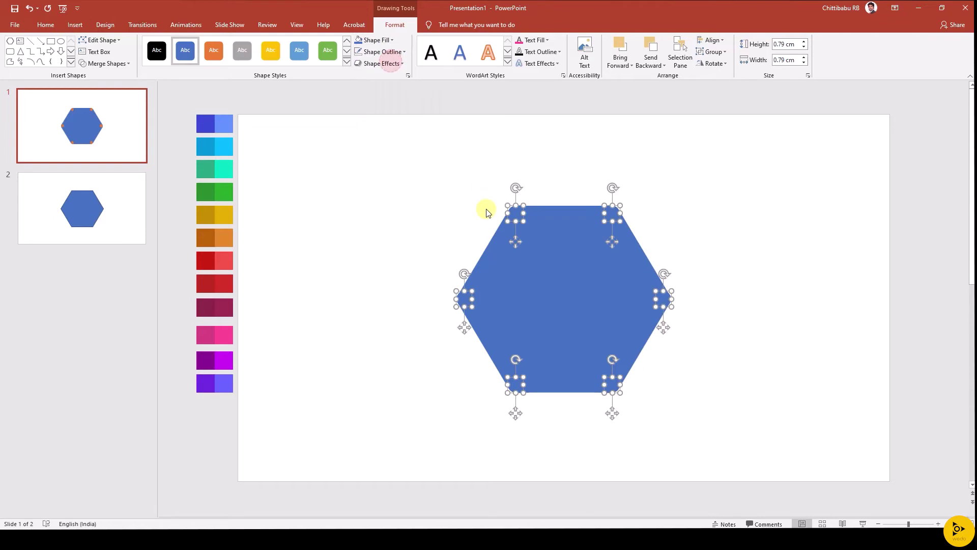
Unite the six corner circles with the hexagon to form one rounded-corner shape.
{"action": "left_click", "coordinate": [571, 269], "text": "shift"}
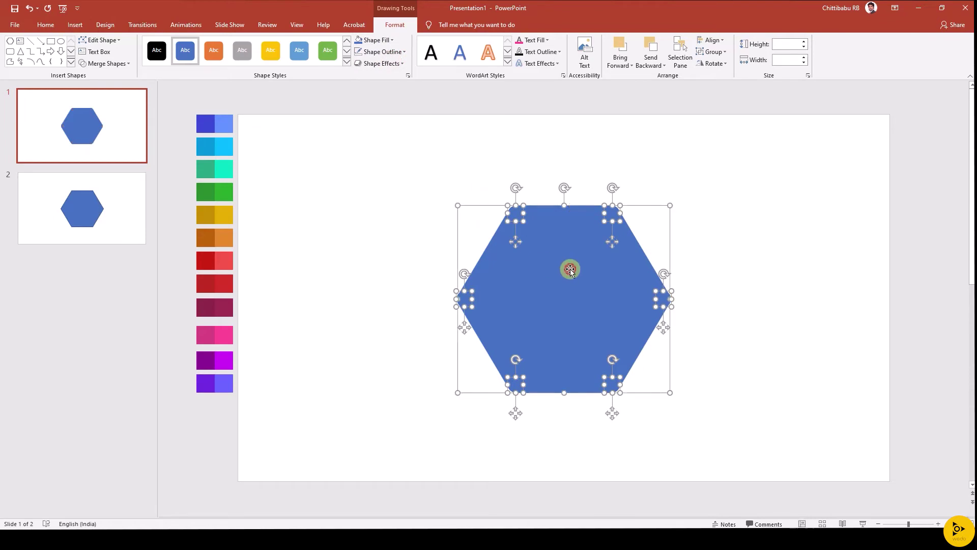
{"action": "left_click", "coordinate": [104, 62]}
{"action": "left_click", "coordinate": [103, 77]}
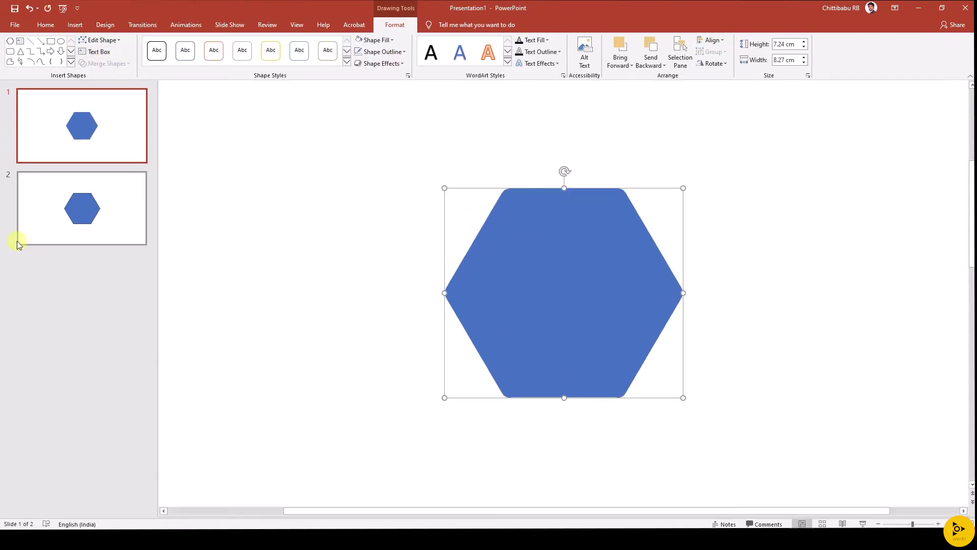
Copy the sharp-cornered hexagon from the second slide onto the first slide.
{"action": "left_click", "coordinate": [94, 227]}
{"action": "left_click", "coordinate": [541, 273]}
{"action": "key", "text": "ctrl+c"}
{"action": "left_click", "coordinate": [114, 150]}
{"action": "key", "text": "ctrl+v"}
Shrink the pasted hexagon about its centre, fill it with orange and remove its outline.
{"action": "left_click_drag", "start_coordinate": [701, 173], "coordinate": [621, 240]}
{"action": "left_click", "coordinate": [601, 39]}
{"action": "left_click", "coordinate": [626, 57]}
{"action": "left_click", "coordinate": [758, 204]}
{"action": "left_click", "coordinate": [583, 292]}
{"action": "left_click", "coordinate": [603, 53]}
{"action": "left_click", "coordinate": [606, 144]}
{"action": "left_click", "coordinate": [739, 190]}
Shrink the orange hexagon slightly, and enlarge it together with the blue rounded hexagon about their centres.
{"action": "left_click", "coordinate": [585, 295]}
{"action": "left_click_drag", "start_coordinate": [624, 242], "coordinate": [613, 248]}
{"action": "left_click", "coordinate": [614, 227]}
{"action": "left_click_drag", "start_coordinate": [686, 185], "coordinate": [726, 173]}
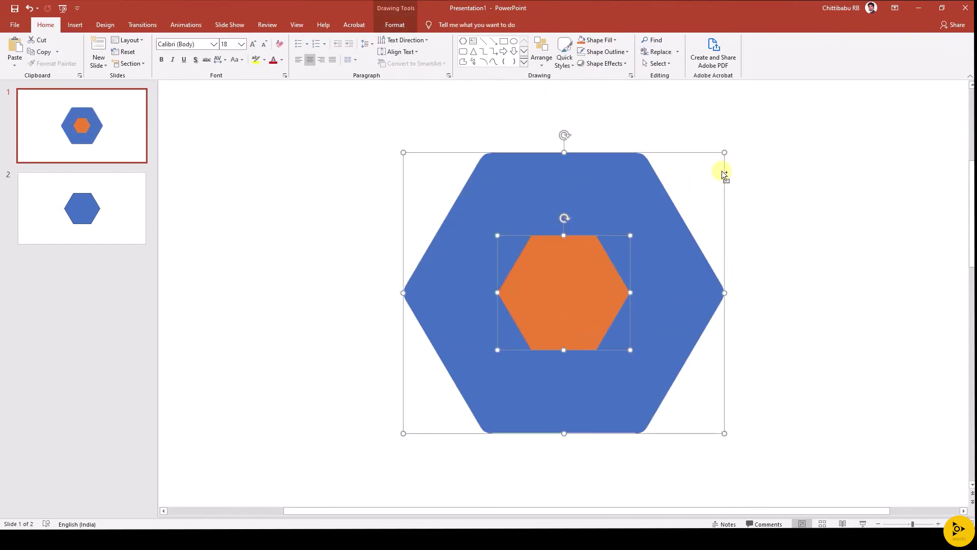
{"action": "left_click", "coordinate": [725, 171]}
{"action": "scroll", "coordinate": [613, 260], "scroll_direction": "down", "scroll_amount": 3}
{"action": "left_click", "coordinate": [363, 294]}
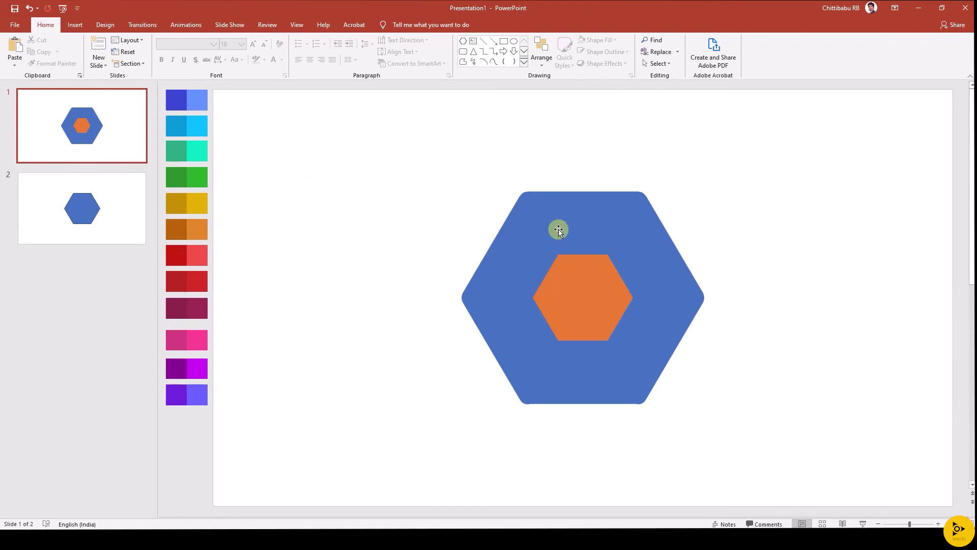
Draw a thin upright rectangle about 8.98 cm long and 0.26 cm wide beside the hexagons.
{"action": "left_click", "coordinate": [75, 24]}
{"action": "left_click", "coordinate": [166, 69]}
{"action": "left_click", "coordinate": [197, 83]}
{"action": "left_click_drag", "start_coordinate": [304, 153], "coordinate": [312, 350]}
Move the thin rectangle onto the hexagons and tilt it along the orange hexagon's upper-left edge.
{"action": "mouse_move", "coordinate": [311, 211]}
{"action": "left_mouse_down"}
{"action": "mouse_move", "coordinate": [523, 225]}
{"action": "mouse_move", "coordinate": [583, 198]}
{"action": "left_mouse_up"}
{"action": "left_click_drag", "start_coordinate": [580, 152], "coordinate": [527, 191]}
{"action": "left_click_drag", "start_coordinate": [531, 153], "coordinate": [619, 154]}
Duplicate the tilted bar and rotate the copy to lie horizontally along the orange hexagon's upper edge.
{"action": "left_click_drag", "start_coordinate": [596, 189], "coordinate": [682, 190]}
{"action": "left_click_drag", "start_coordinate": [728, 112], "coordinate": [786, 216]}
{"action": "left_click_drag", "start_coordinate": [718, 220], "coordinate": [706, 253]}
{"action": "scroll", "coordinate": [460, 237], "scroll_direction": "up", "scroll_amount": 5}
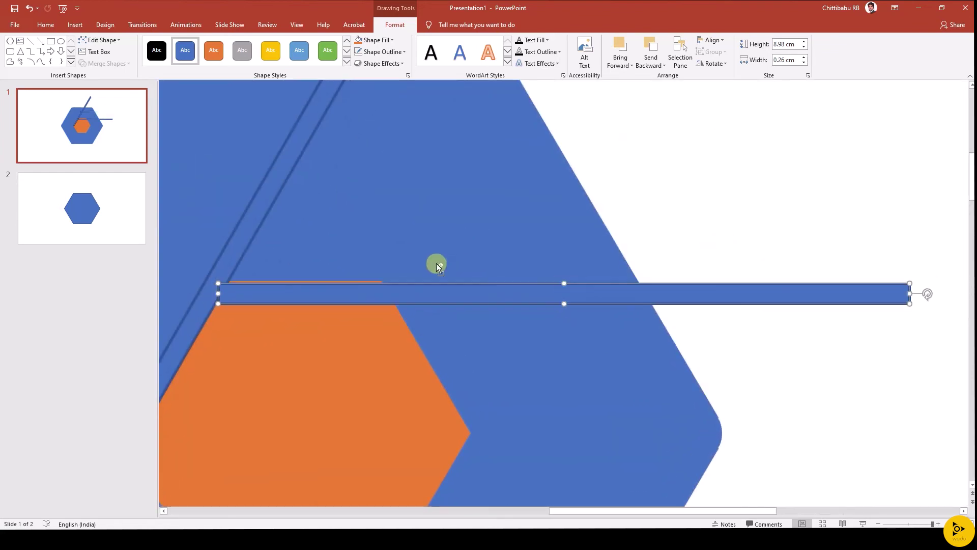
Align the top of the horizontal bar with the top of the orange hexagon.
{"action": "left_click_drag", "start_coordinate": [344, 293], "coordinate": [344, 292]}
{"action": "left_click", "coordinate": [330, 327], "text": "shift"}
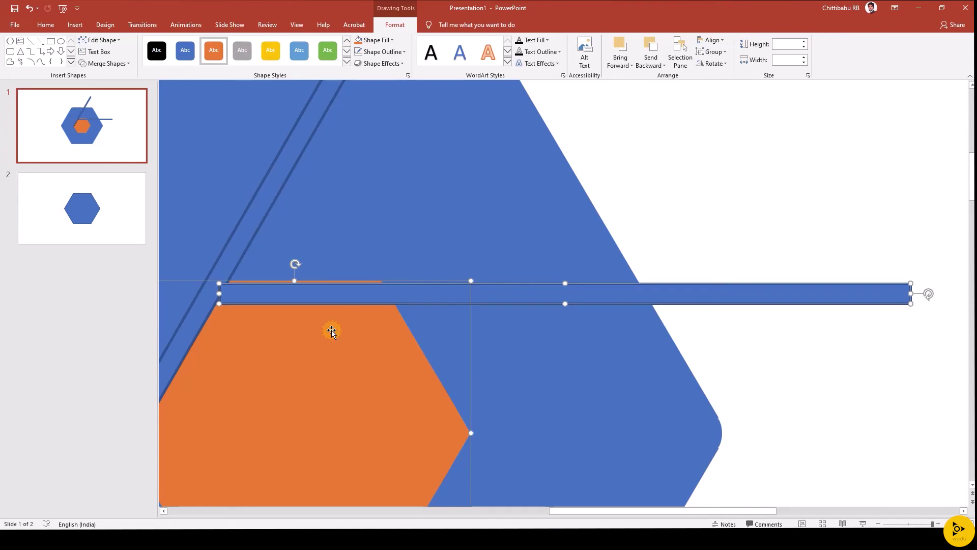
{"action": "left_click", "coordinate": [711, 41]}
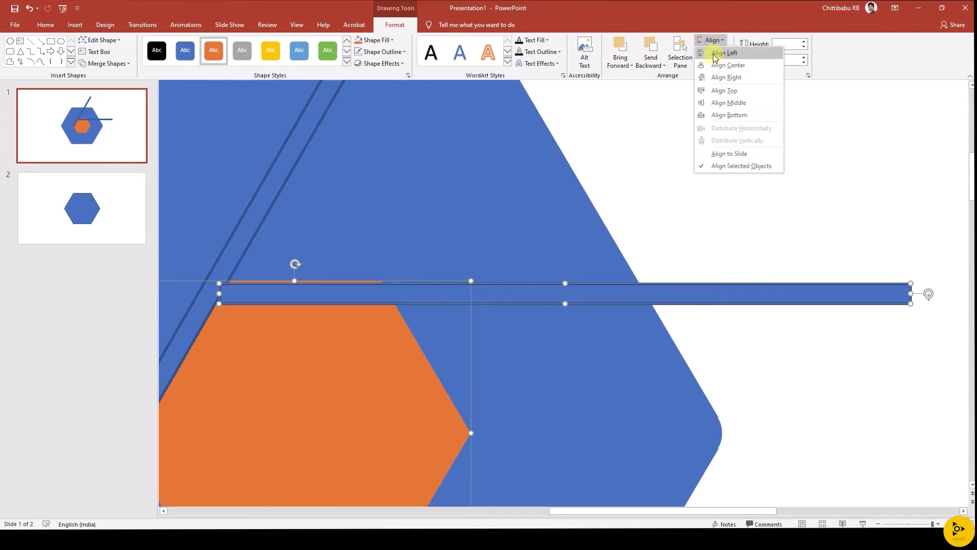
{"action": "left_click", "coordinate": [711, 89]}
{"action": "left_click", "coordinate": [735, 128]}
Shift the horizontal bar sideways so its end meets the tilted bar at the orange hexagon's upper-left corner.
{"action": "left_click", "coordinate": [419, 293]}
{"action": "left_click_drag", "start_coordinate": [452, 292], "coordinate": [444, 292]}
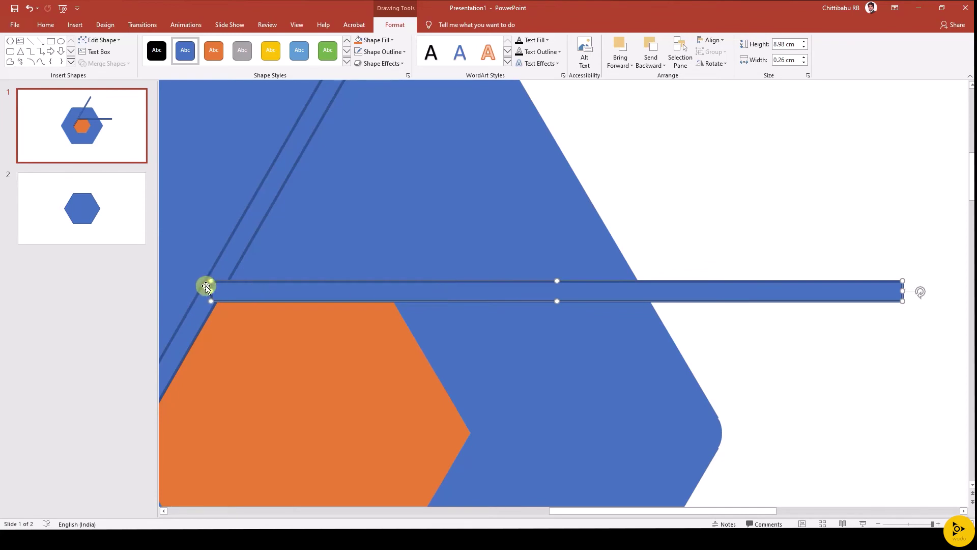
{"action": "left_click", "coordinate": [672, 165]}
{"action": "left_click_drag", "start_coordinate": [223, 289], "coordinate": [220, 289]}
{"action": "left_click", "coordinate": [667, 170]}
Duplicate the horizontal bar and tilt the copy to lie along the orange hexagon's upper-right edge.
{"action": "scroll", "coordinate": [667, 170], "scroll_direction": "down", "scroll_amount": 5}
{"action": "left_click", "coordinate": [626, 296]}
{"action": "key", "text": "ctrl+d"}
{"action": "left_click_drag", "start_coordinate": [752, 330], "coordinate": [648, 480]}
{"action": "left_click_drag", "start_coordinate": [576, 375], "coordinate": [507, 375]}
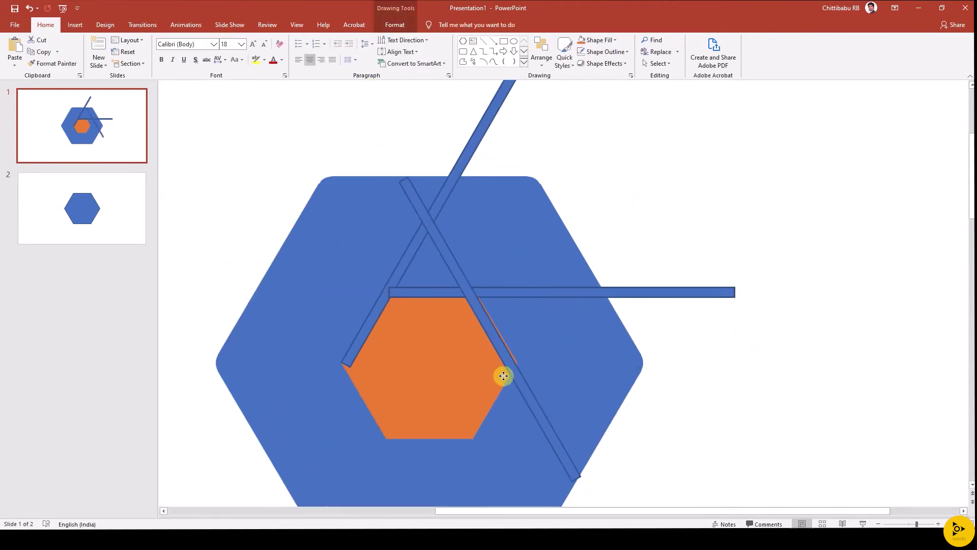
{"action": "left_click_drag", "start_coordinate": [439, 234], "coordinate": [497, 336]}
Place another bar copy along the orange hexagon's lower-right edge.
{"action": "scroll", "coordinate": [497, 336], "scroll_direction": "down", "scroll_amount": 5}
{"action": "left_click_drag", "start_coordinate": [537, 241], "coordinate": [482, 232]}
{"action": "left_click_drag", "start_coordinate": [601, 418], "coordinate": [465, 378]}
{"action": "left_click_drag", "start_coordinate": [548, 261], "coordinate": [372, 323]}
Remove the outlines from the bars around the orange hexagon.
{"action": "left_click", "coordinate": [433, 196]}
{"action": "left_click", "coordinate": [451, 180], "text": "shift"}
{"action": "left_click", "coordinate": [565, 286], "text": "shift"}
{"action": "left_click", "coordinate": [487, 313], "text": "shift"}
{"action": "left_click", "coordinate": [592, 52]}
{"action": "left_click", "coordinate": [600, 158]}
Fill the bars around the orange hexagon with white.
{"action": "left_click", "coordinate": [480, 336]}
{"action": "left_click", "coordinate": [607, 360], "text": "shift"}
{"action": "left_click", "coordinate": [649, 180], "text": "shift"}
{"action": "left_click", "coordinate": [493, 88], "text": "shift"}
{"action": "left_click", "coordinate": [615, 39]}
{"action": "left_click", "coordinate": [584, 69]}
{"action": "left_click", "coordinate": [705, 301]}
Place a bar copy along the orange hexagon's bottom edge and make a further copy of the lower-right bar.
{"action": "left_click_drag", "start_coordinate": [401, 455], "coordinate": [267, 312]}
{"action": "left_click_drag", "start_coordinate": [430, 345], "coordinate": [430, 284]}
{"action": "left_click", "coordinate": [465, 250], "text": "shift"}
{"action": "left_click", "coordinate": [541, 61]}
{"action": "mouse_move", "coordinate": [574, 198]}
{"action": "left_click", "coordinate": [623, 261]}
{"action": "left_click", "coordinate": [624, 261]}
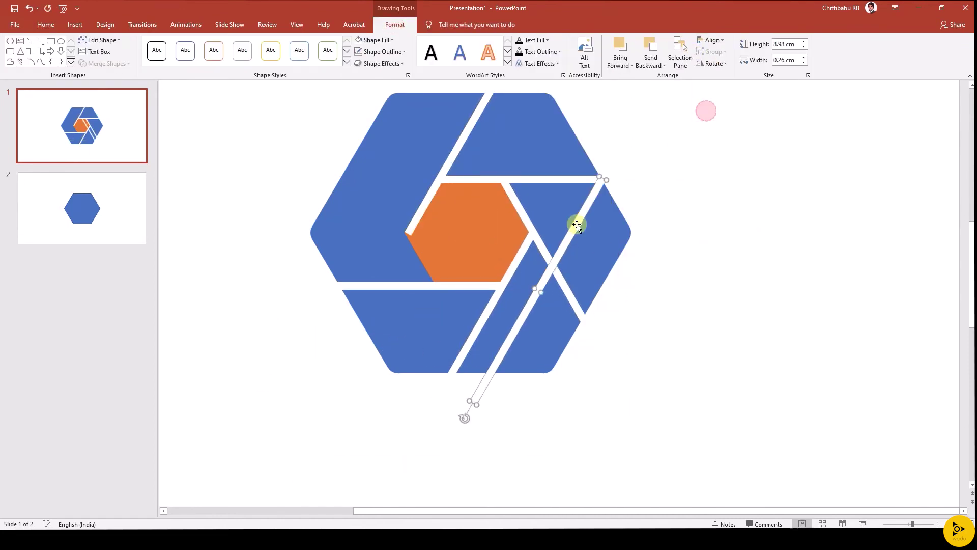
Flip the spare bar copy and fit it along the orange hexagon's lower-left edge.
{"action": "left_click", "coordinate": [714, 64]}
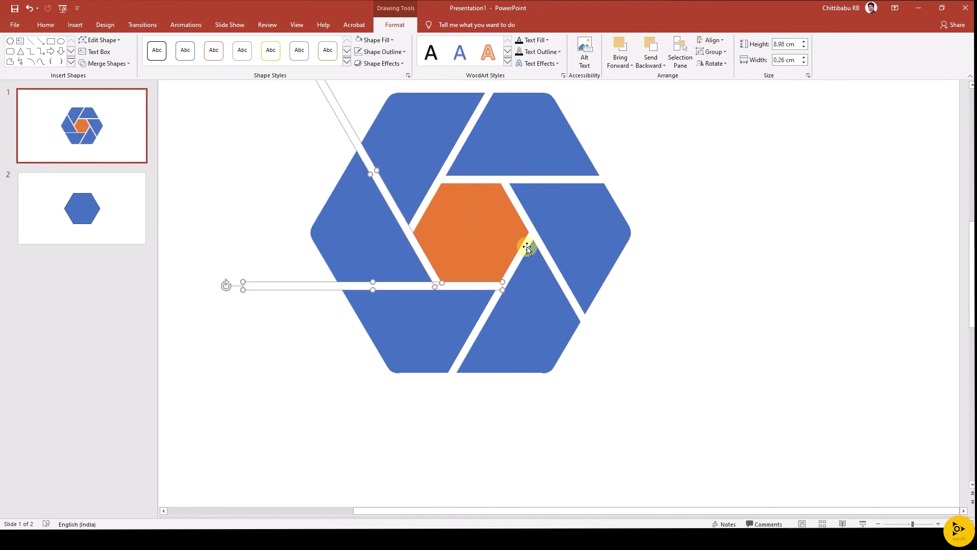
{"action": "scroll", "coordinate": [528, 247], "scroll_direction": "down", "scroll_amount": 2}
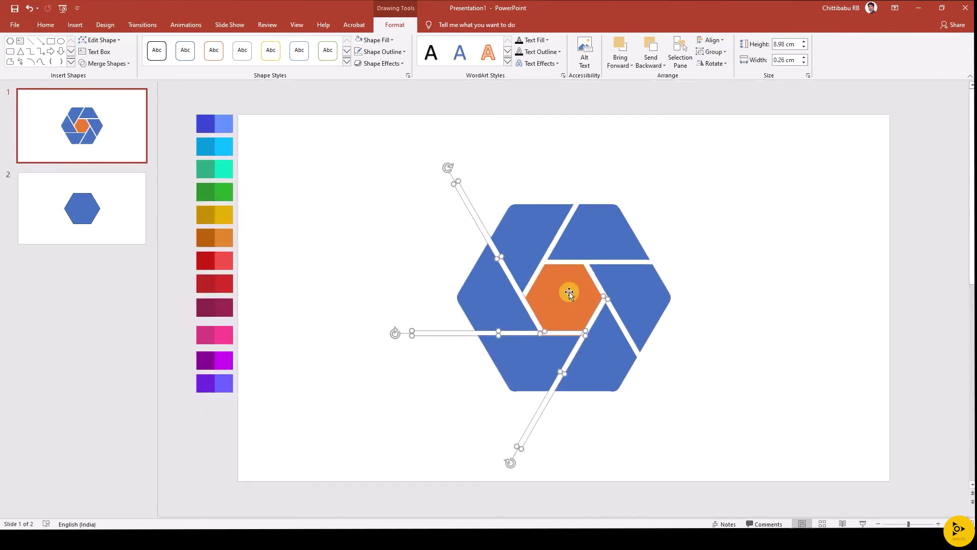
{"action": "left_click", "coordinate": [565, 301]}
{"action": "scroll", "coordinate": [565, 301], "scroll_direction": "down", "scroll_amount": 3}
{"action": "left_click", "coordinate": [660, 373]}
{"action": "left_click_drag", "start_coordinate": [662, 410], "coordinate": [600, 331]}
Delete the old second slide and duplicate the first slide with the divided hexagon in its place.
{"action": "left_click", "coordinate": [84, 151]}
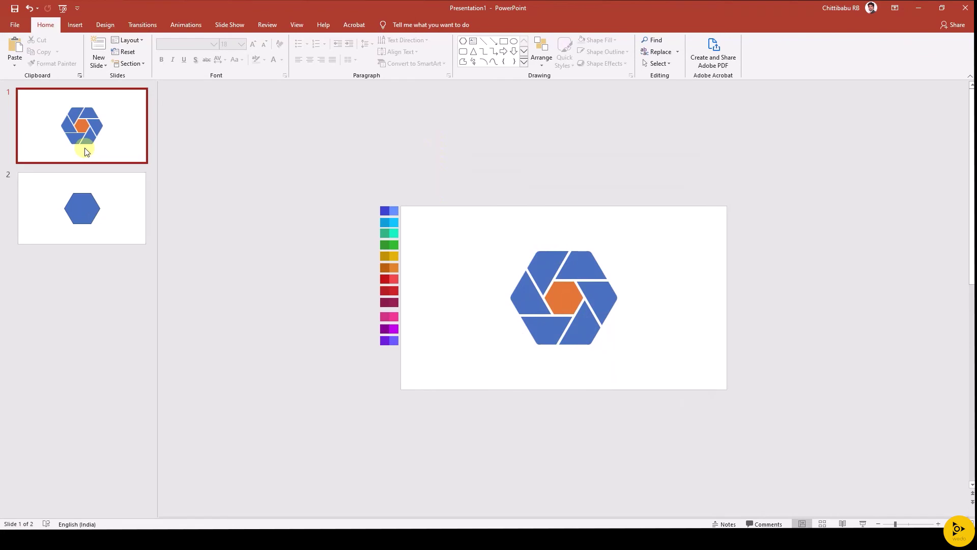
{"action": "left_click", "coordinate": [116, 206]}
{"action": "key", "text": "Delete"}
{"action": "left_click", "coordinate": [119, 144]}
{"action": "key", "text": "ctrl+z"}
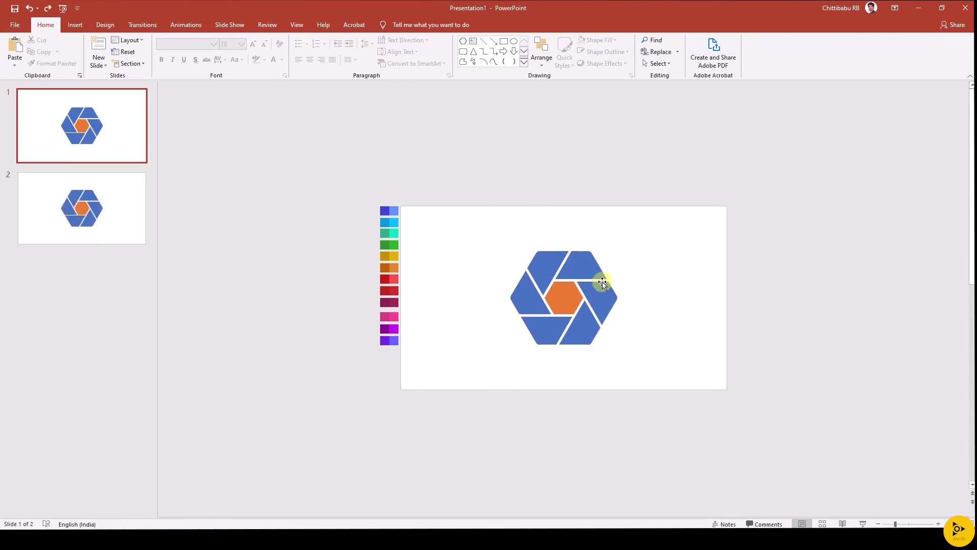
{"action": "left_click", "coordinate": [599, 280]}
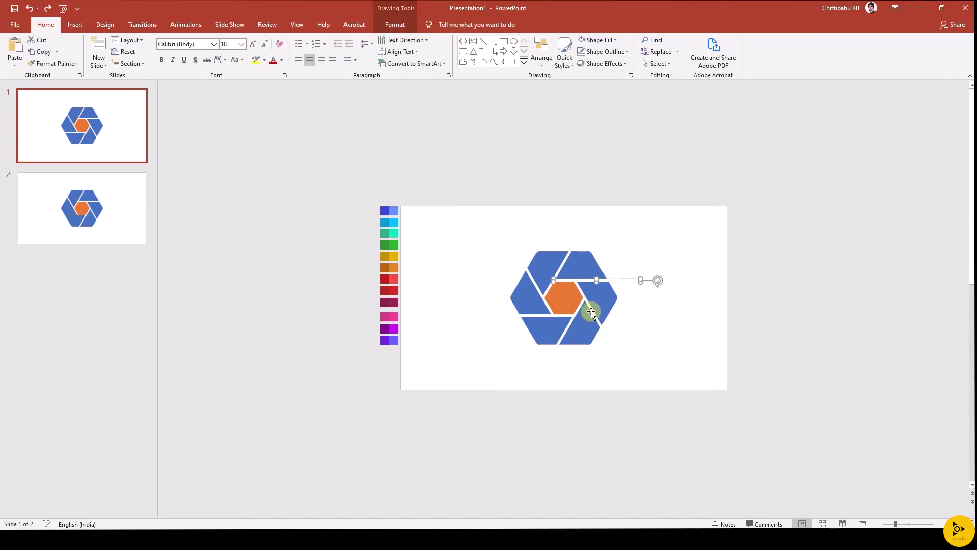
{"action": "left_click", "coordinate": [593, 307], "text": "shift"}
{"action": "left_click", "coordinate": [730, 353]}
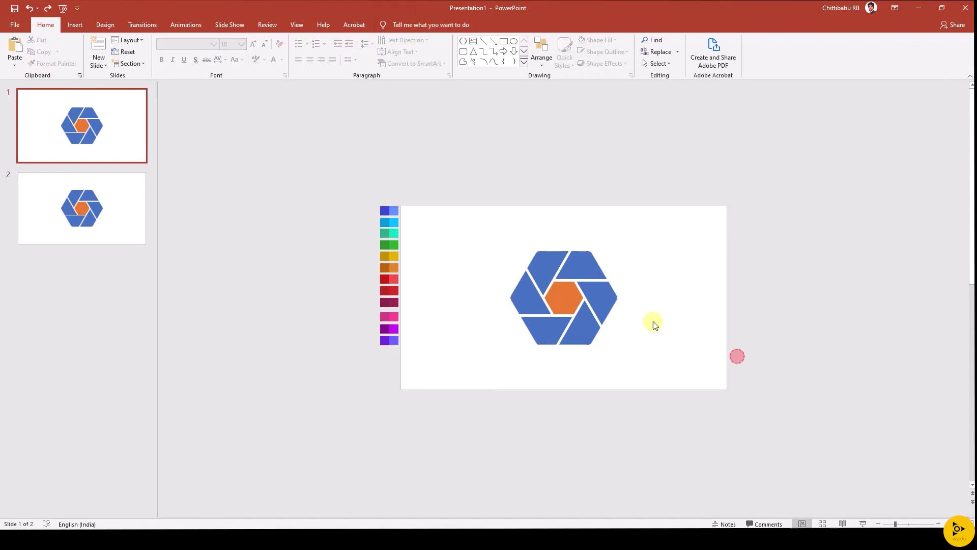
Select all six white bars on the first slide and fill them with red.
{"action": "left_click", "coordinate": [601, 280]}
{"action": "scroll", "coordinate": [600, 280], "scroll_direction": "up", "scroll_amount": 5, "text": "ctrl"}
{"action": "left_click", "coordinate": [423, 321], "text": "shift"}
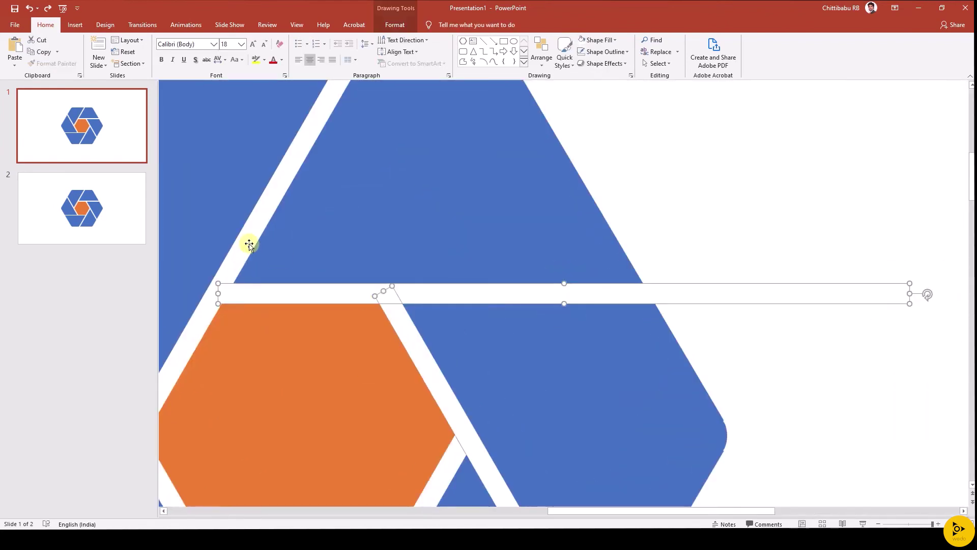
{"action": "left_click", "coordinate": [257, 246], "text": "shift"}
{"action": "scroll", "coordinate": [257, 247], "scroll_direction": "down", "scroll_amount": 5, "text": "ctrl"}
{"action": "left_click", "coordinate": [581, 351], "text": "shift"}
{"action": "left_click", "coordinate": [555, 360], "text": "shift"}
{"action": "left_click", "coordinate": [513, 336], "text": "shift"}
{"action": "left_click", "coordinate": [600, 43]}
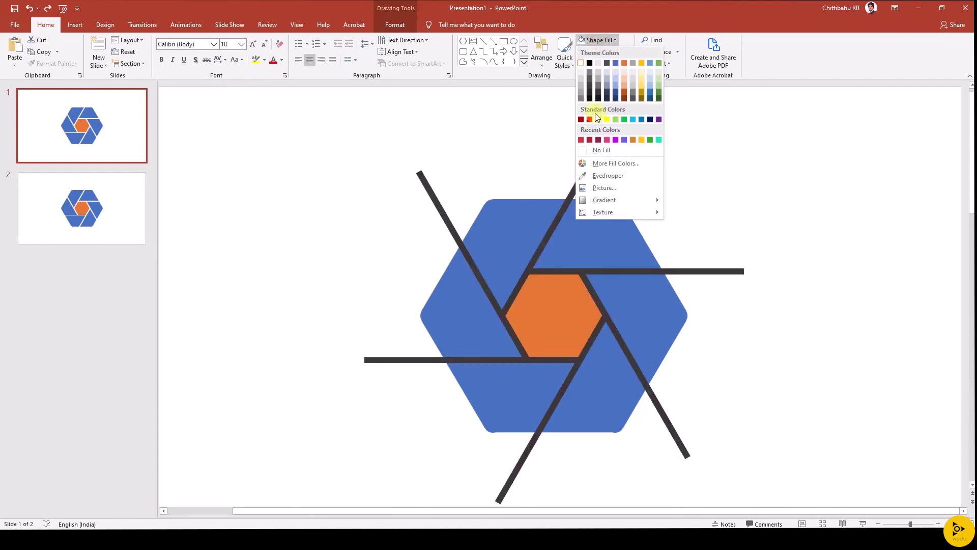
{"action": "left_click", "coordinate": [582, 137]}
Select both hexagons and all six bars and merge them with Fragment.
{"action": "left_click_drag", "start_coordinate": [764, 426], "coordinate": [419, 112]}
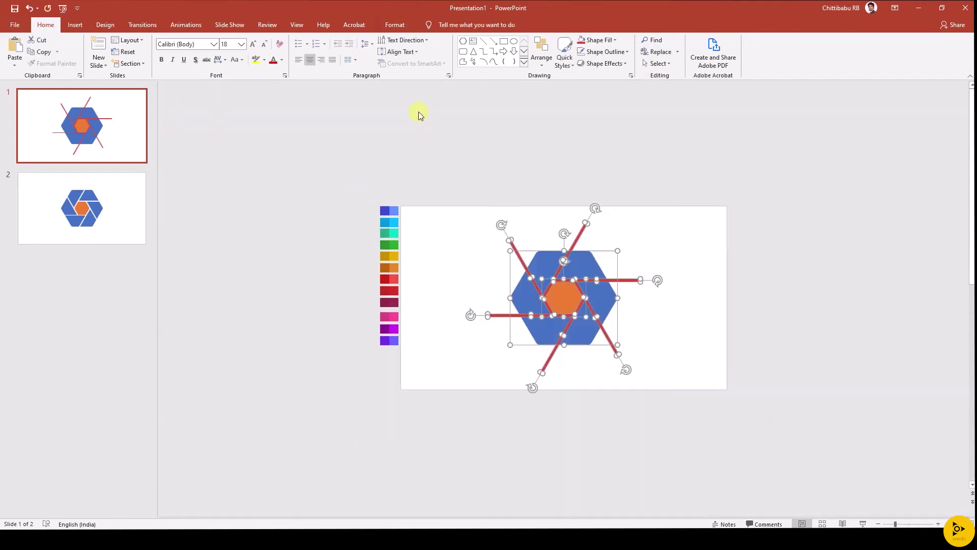
{"action": "left_click", "coordinate": [396, 25]}
{"action": "left_click", "coordinate": [105, 63]}
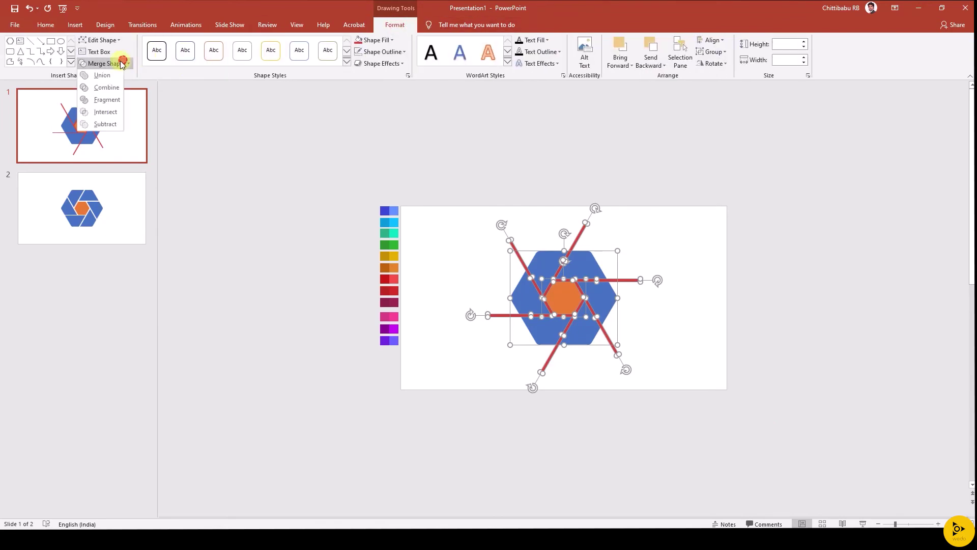
{"action": "left_click", "coordinate": [112, 100]}
{"action": "scroll", "coordinate": [668, 334], "scroll_direction": "up", "scroll_amount": 5}
{"action": "left_click", "coordinate": [753, 224]}
Delete the bar and centre fragments, keeping only the six outer segments of the hexagon.
{"action": "left_click", "coordinate": [539, 237]}
{"action": "left_click", "coordinate": [515, 220], "text": "shift"}
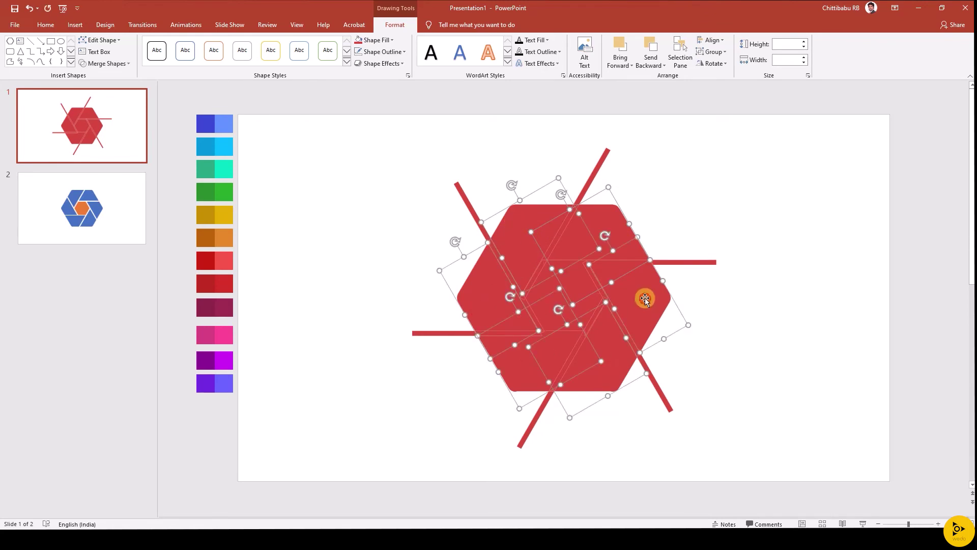
{"action": "scroll", "coordinate": [605, 281], "scroll_direction": "down", "scroll_amount": 5}
{"action": "left_click_drag", "start_coordinate": [889, 439], "coordinate": [425, 129]}
{"action": "key", "text": "Delete"}
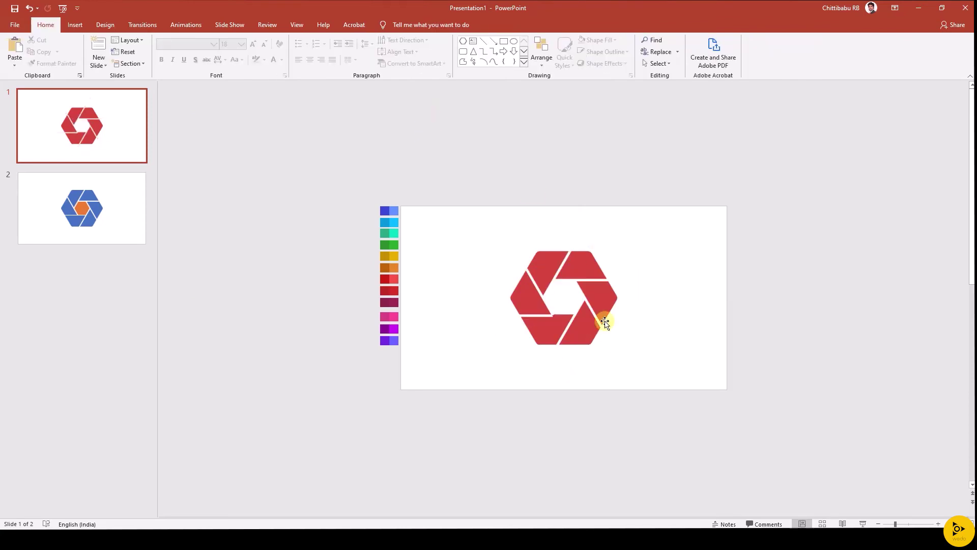
Copy the bottom horizontal bar from the second slide and paste it onto the first slide.
{"action": "scroll", "coordinate": [612, 332], "scroll_direction": "up", "scroll_amount": 5}
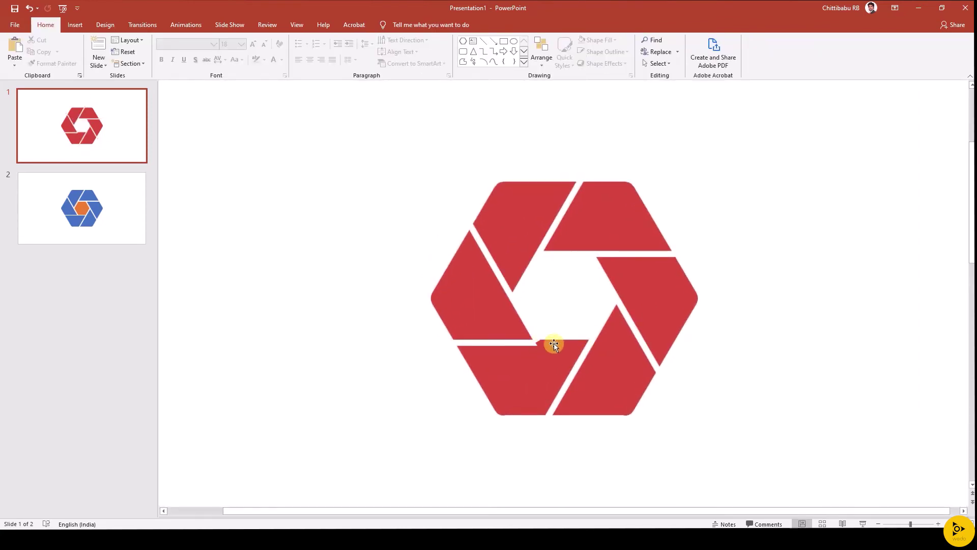
{"action": "left_click", "coordinate": [117, 216]}
{"action": "left_click", "coordinate": [525, 342]}
{"action": "left_click", "coordinate": [64, 140]}
{"action": "key", "text": "ctrl+v"}
Subtract the pasted bar from the bottom-left segment to trim its leftover corner.
{"action": "left_click", "coordinate": [519, 380]}
{"action": "left_click", "coordinate": [512, 344], "text": "shift"}
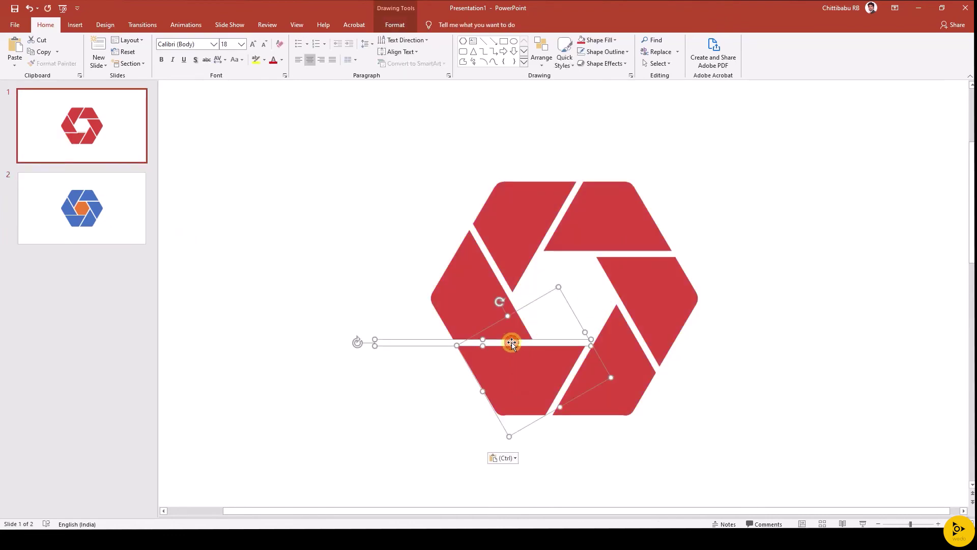
{"action": "left_click", "coordinate": [395, 24]}
{"action": "left_click", "coordinate": [126, 65]}
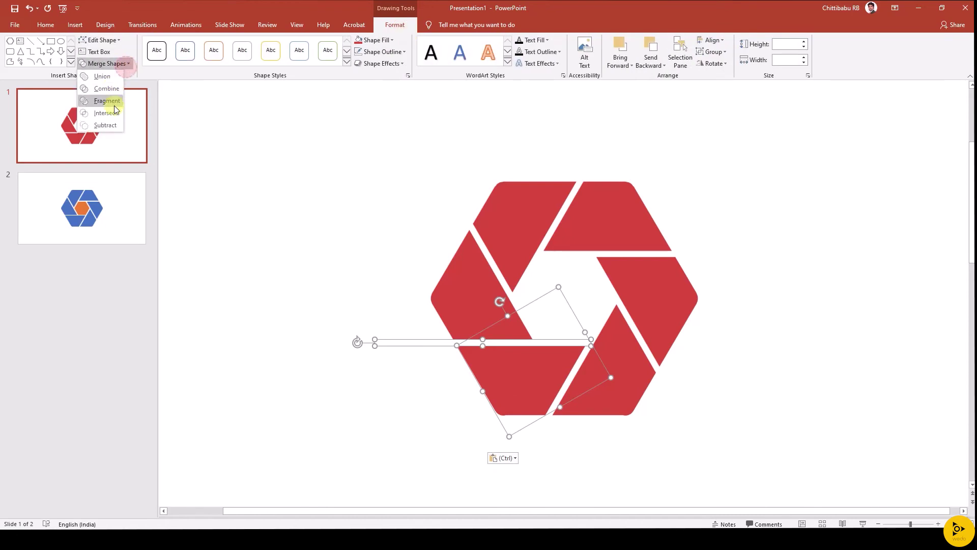
{"action": "left_click", "coordinate": [105, 125]}
{"action": "left_click", "coordinate": [293, 297]}
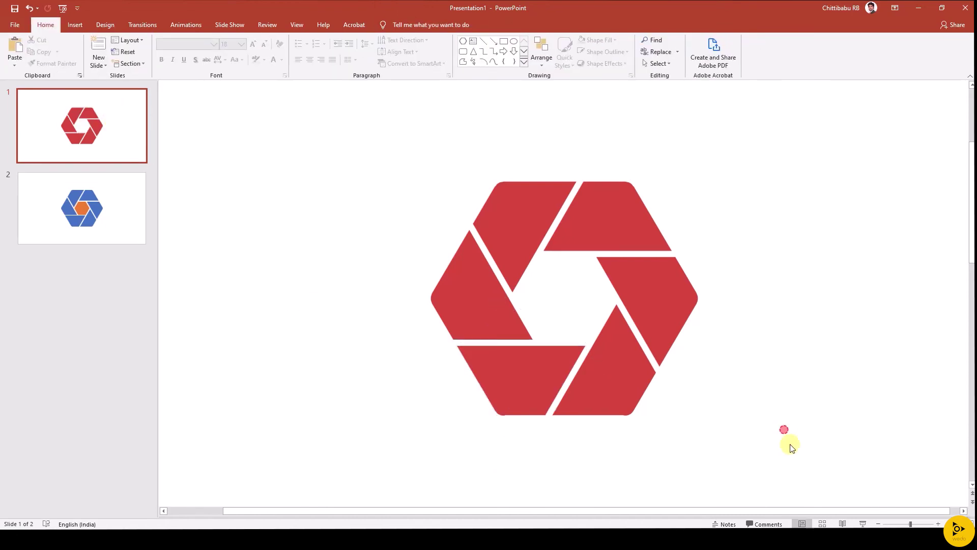
Select all six red segments and group them.
{"action": "key", "text": "ctrl+a"}
{"action": "key", "text": "ctrl+g"}
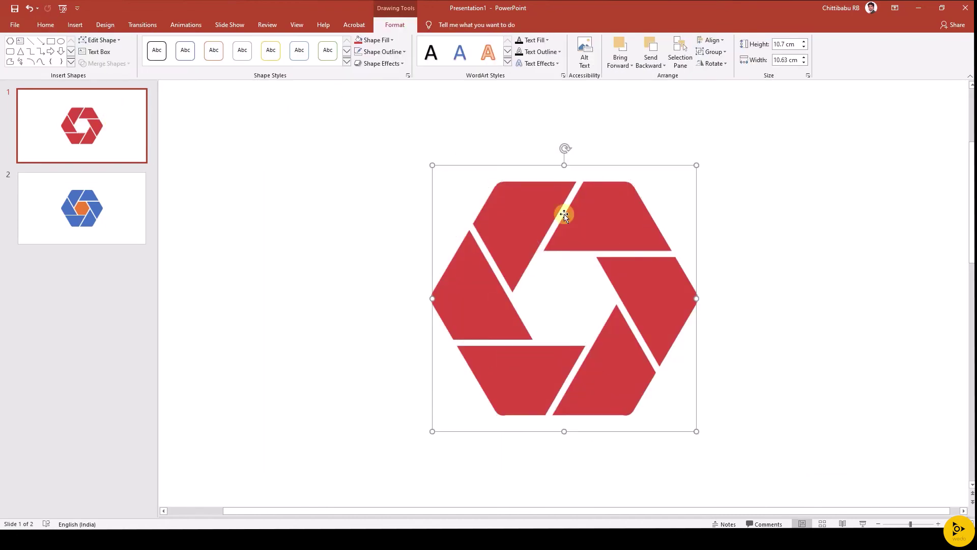
{"action": "scroll", "coordinate": [564, 214], "scroll_direction": "down", "scroll_amount": 2}
Copy the orange hexagon from the second slide into the segment ring and shrink it slightly about its centre.
{"action": "left_click", "coordinate": [61, 214]}
{"action": "left_click", "coordinate": [558, 300]}
{"action": "left_click", "coordinate": [84, 131]}
{"action": "key", "text": "ctrl+v"}
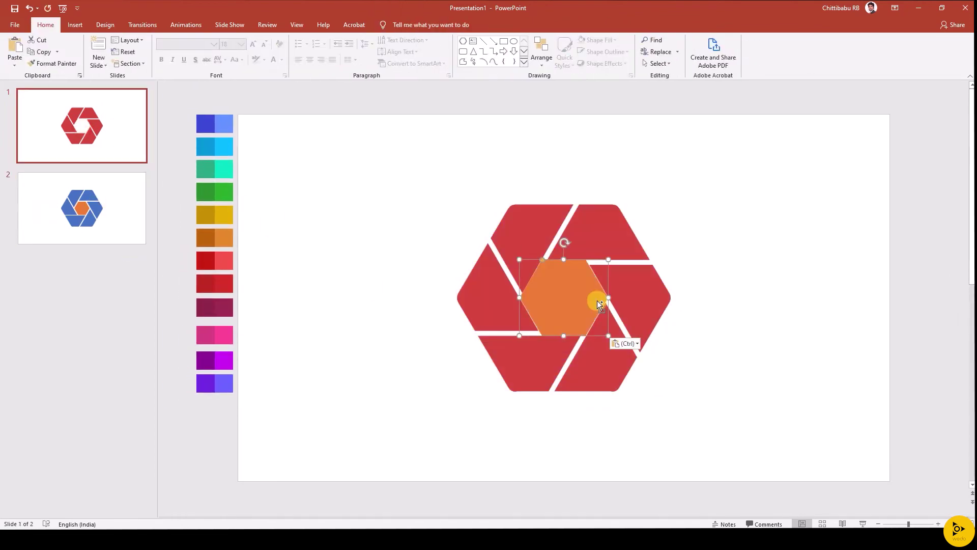
{"action": "left_click_drag", "start_coordinate": [608, 261], "coordinate": [602, 265]}
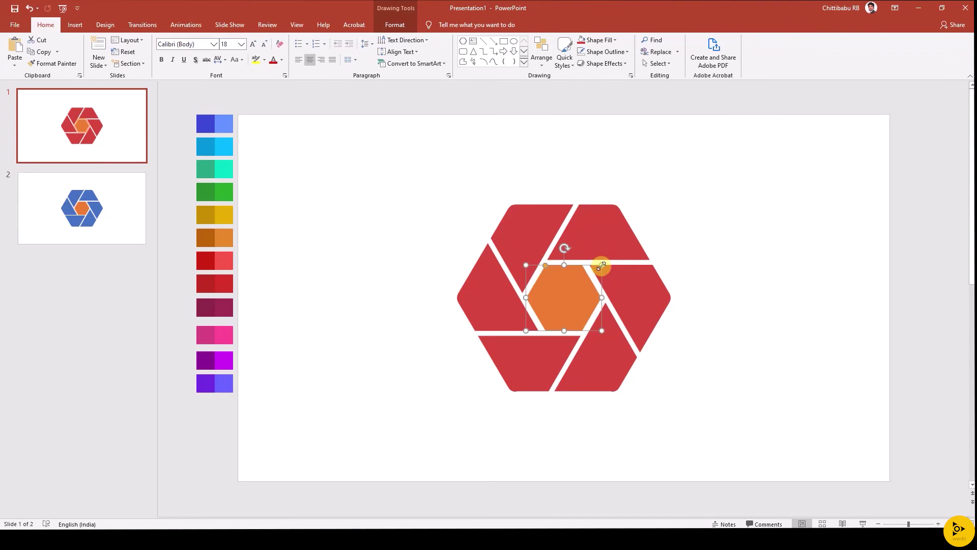
{"action": "scroll", "coordinate": [604, 301], "scroll_direction": "up", "scroll_amount": 1}
{"action": "scroll", "coordinate": [533, 215], "scroll_direction": "down", "scroll_amount": 2}
Fill the upper-left segment with light blue and the upper-right segment with cyan, sampled from the swatches beside the slide.
{"action": "key", "text": "ctrl+a"}
{"action": "left_click", "coordinate": [528, 224]}
{"action": "left_click", "coordinate": [596, 41]}
{"action": "left_click", "coordinate": [605, 180]}
{"action": "left_click", "coordinate": [225, 121]}
{"action": "left_click", "coordinate": [586, 229]}
{"action": "left_click", "coordinate": [595, 40]}
{"action": "left_click", "coordinate": [611, 164]}
{"action": "left_click", "coordinate": [224, 147]}
Fill the right segment with gold and the lower-right segment with light red, sampled from the swatches beside the slide.
{"action": "left_click", "coordinate": [634, 306]}
{"action": "left_click", "coordinate": [594, 40]}
{"action": "left_click", "coordinate": [611, 164]}
{"action": "left_click", "coordinate": [224, 214]}
{"action": "left_click", "coordinate": [602, 370]}
{"action": "left_click", "coordinate": [594, 40]}
{"action": "left_click", "coordinate": [606, 170]}
{"action": "left_click", "coordinate": [224, 260]}
Fill the lower-left segment with pink and the left segment with bright purple, sampled from the swatches beside the slide.
{"action": "left_click", "coordinate": [509, 353]}
{"action": "left_click", "coordinate": [595, 40]}
{"action": "left_click", "coordinate": [606, 170]}
{"action": "left_click", "coordinate": [224, 335]}
{"action": "left_click", "coordinate": [474, 298]}
{"action": "left_click", "coordinate": [595, 40]}
{"action": "left_click", "coordinate": [605, 170]}
{"action": "left_click", "coordinate": [224, 360]}
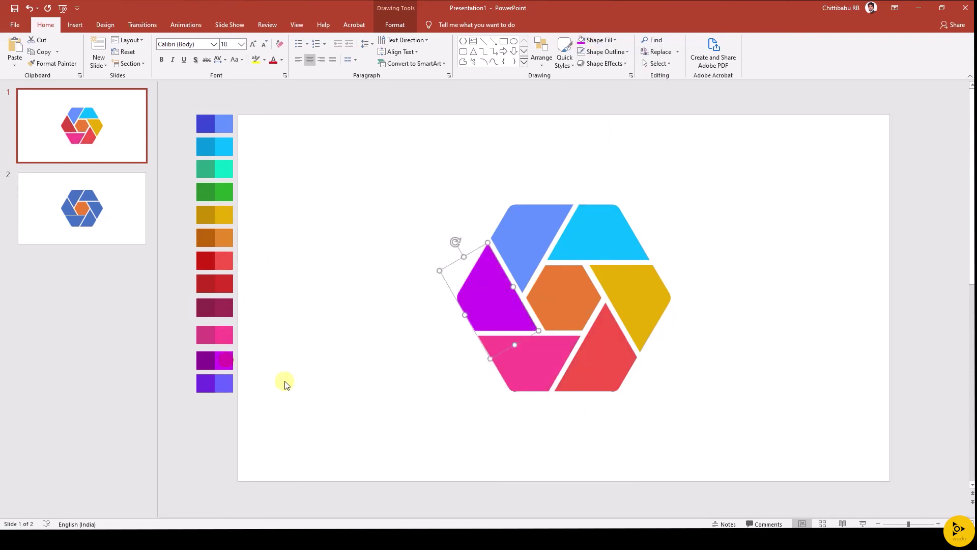
Fill the central hexagon with white and give it a centred outer shadow.
{"action": "left_click", "coordinate": [548, 291]}
{"action": "left_click", "coordinate": [594, 40]}
{"action": "left_click", "coordinate": [583, 62]}
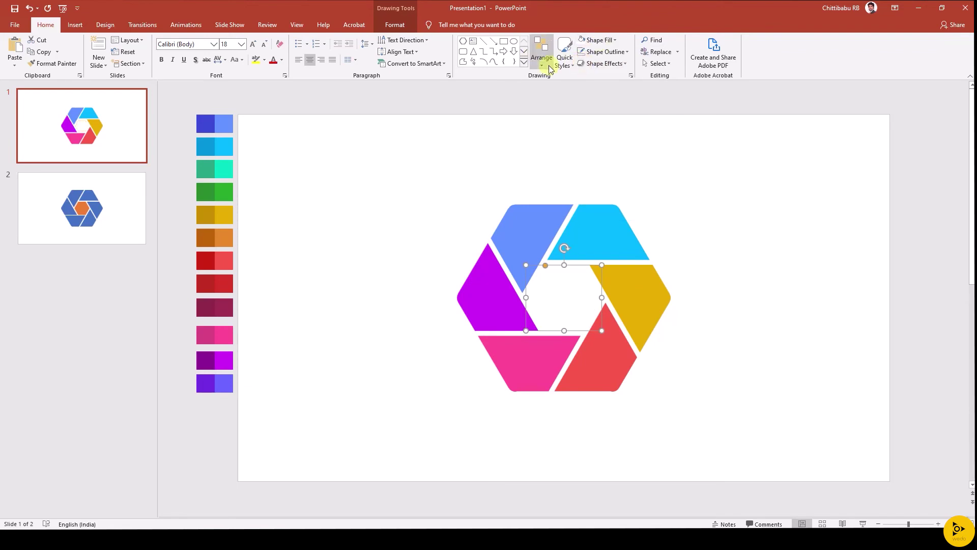
{"action": "left_click", "coordinate": [594, 63]}
{"action": "mouse_move", "coordinate": [609, 105]}
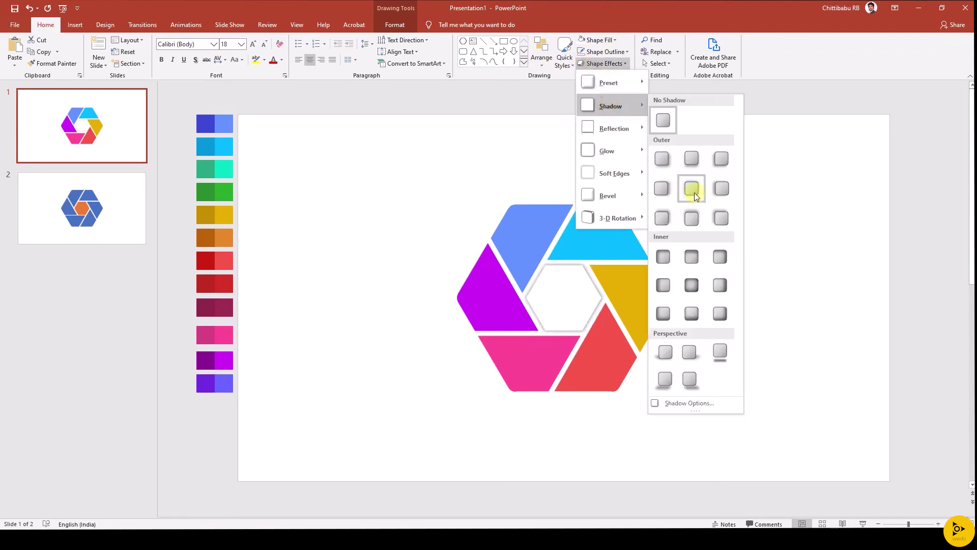
{"action": "left_click", "coordinate": [691, 191]}
{"action": "left_click", "coordinate": [774, 295]}
{"action": "left_click", "coordinate": [563, 312]}
{"action": "left_click", "coordinate": [747, 283]}
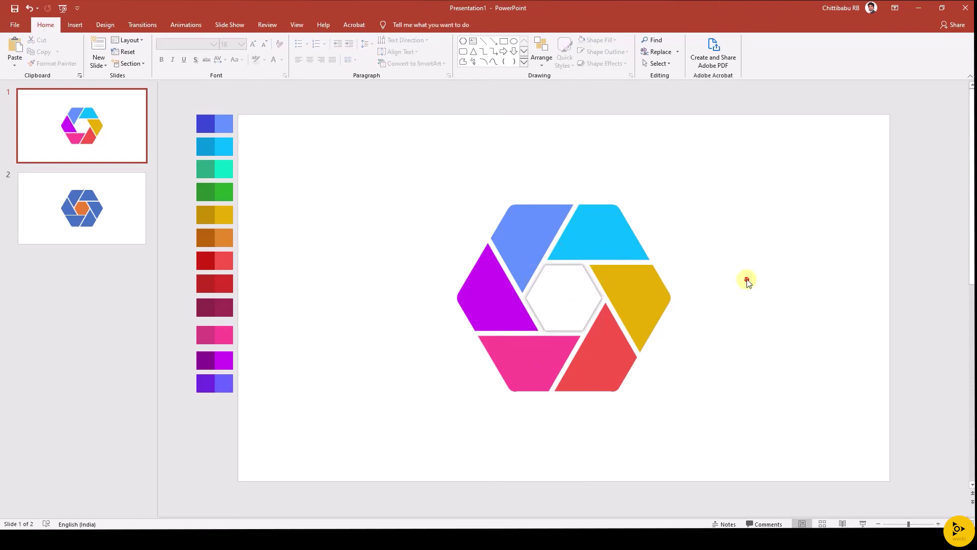
Copy the large blue rounded hexagon from the second slide and paste it onto the first slide.
{"action": "scroll", "coordinate": [406, 217], "scroll_direction": "down", "scroll_amount": 2}
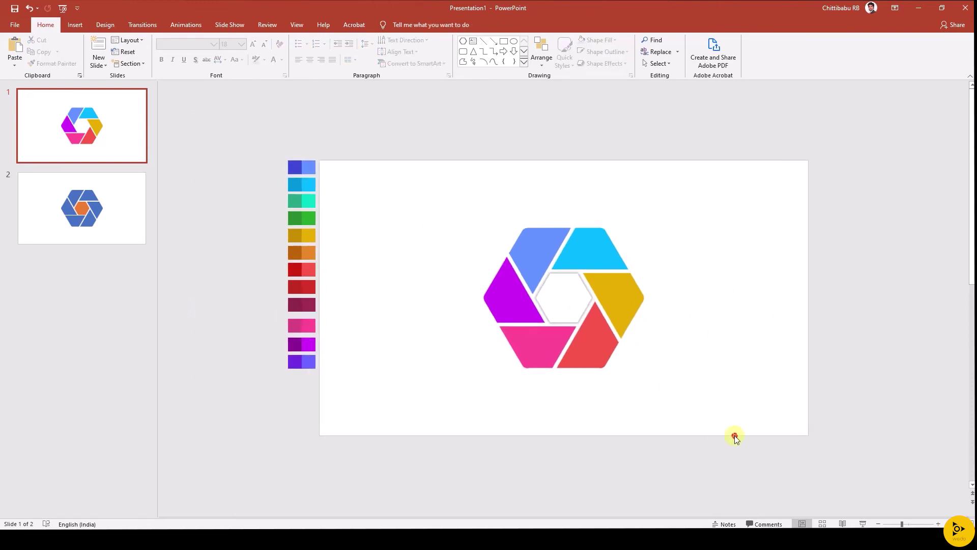
{"action": "left_click", "coordinate": [103, 192]}
{"action": "left_click", "coordinate": [575, 257]}
{"action": "left_click_drag", "start_coordinate": [538, 248], "coordinate": [440, 238]}
{"action": "key", "text": "ctrl+z"}
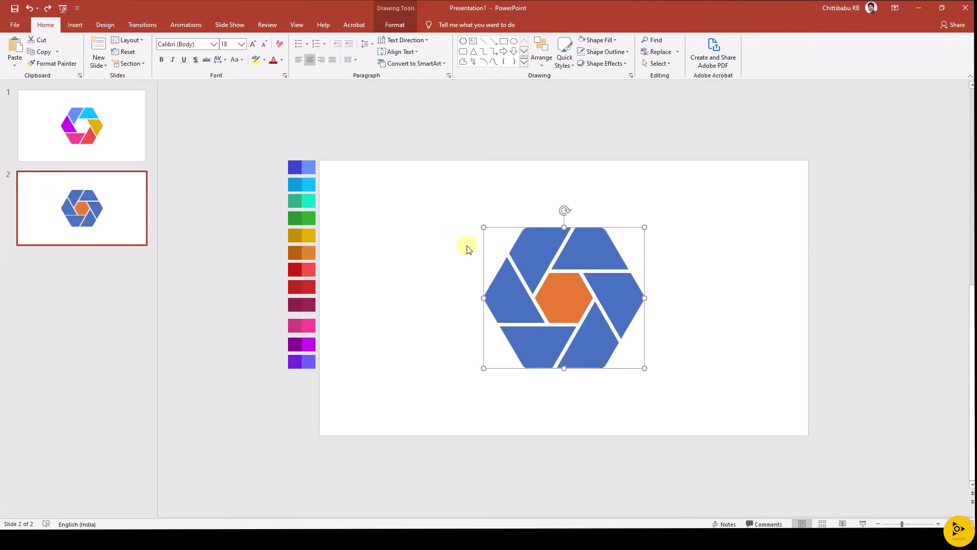
{"action": "left_click", "coordinate": [127, 137]}
{"action": "key", "text": "ctrl+v"}
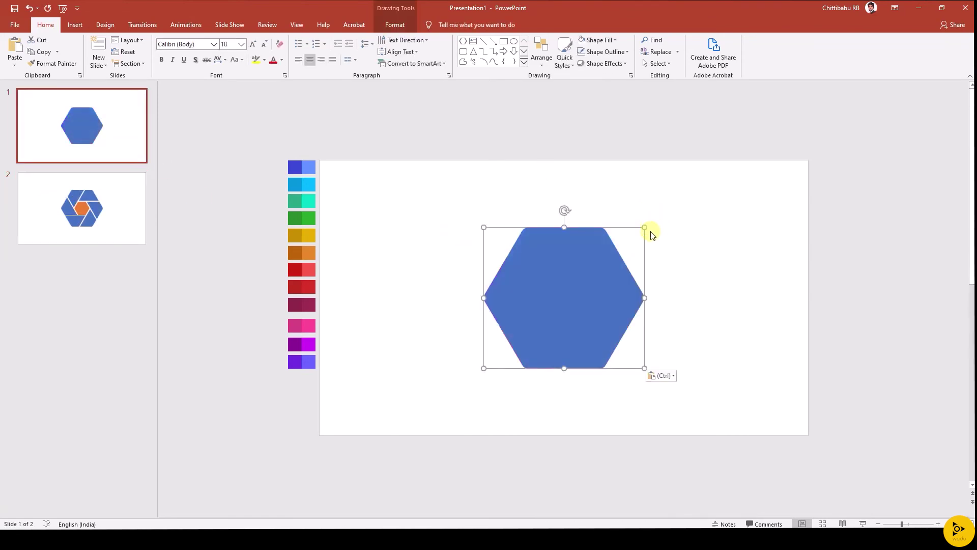
Enlarge the pasted blue hexagon slightly about its centre and send it behind the coloured segments.
{"action": "left_click_drag", "start_coordinate": [645, 227], "coordinate": [651, 223]}
{"action": "left_click", "coordinate": [541, 54]}
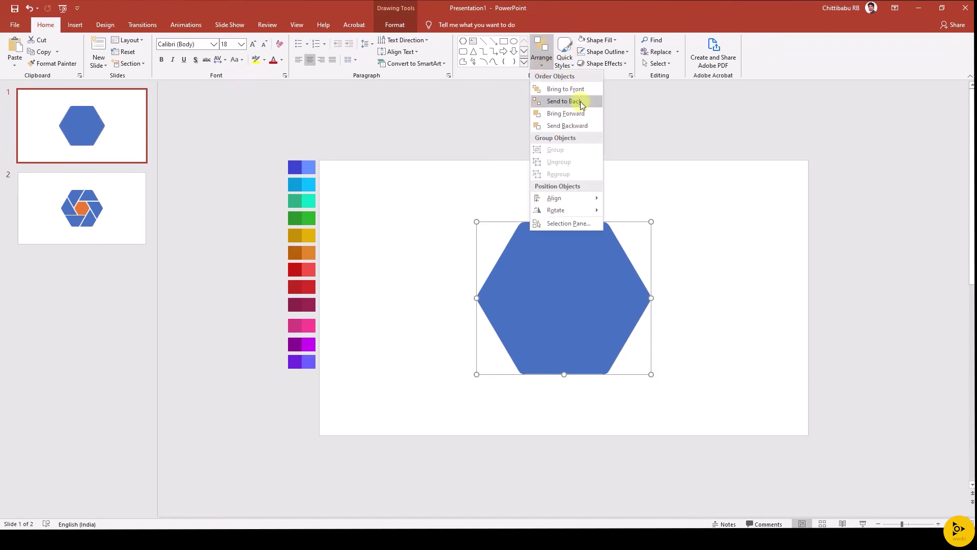
{"action": "left_click", "coordinate": [560, 102]}
Fill the large backing hexagon with white and give it a centred outer shadow.
{"action": "left_click", "coordinate": [597, 45]}
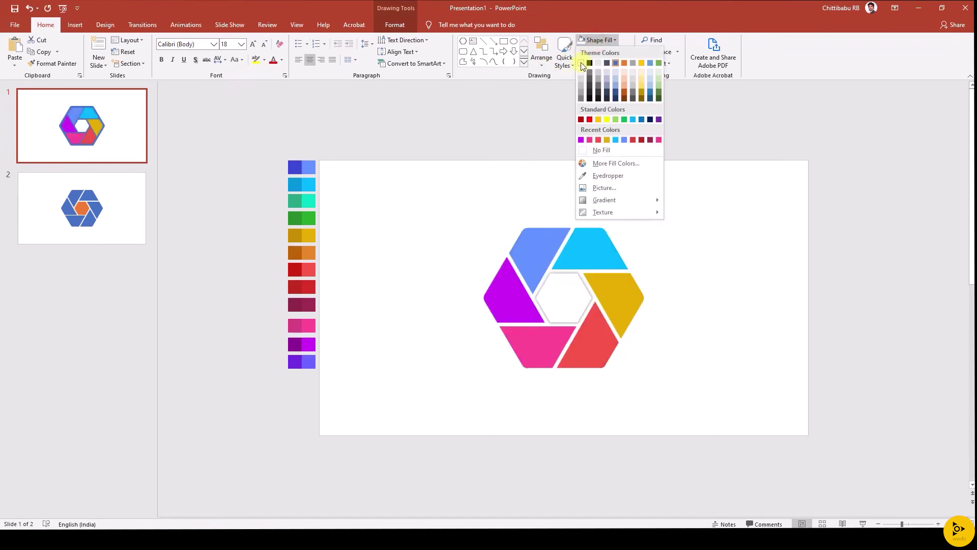
{"action": "left_click", "coordinate": [594, 148]}
{"action": "left_click", "coordinate": [586, 67]}
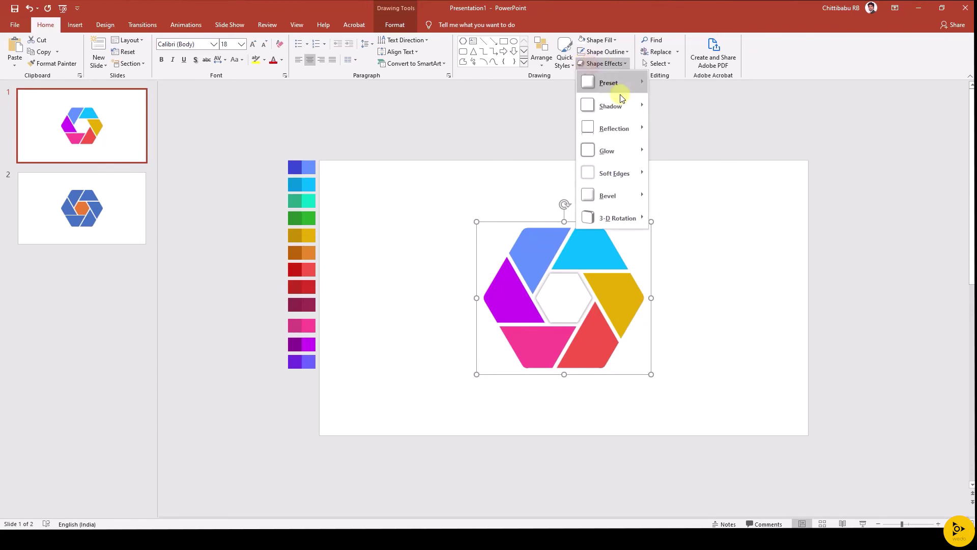
{"action": "mouse_move", "coordinate": [615, 103]}
{"action": "left_click", "coordinate": [686, 185]}
{"action": "scroll", "coordinate": [627, 175], "scroll_direction": "up", "scroll_amount": 4}
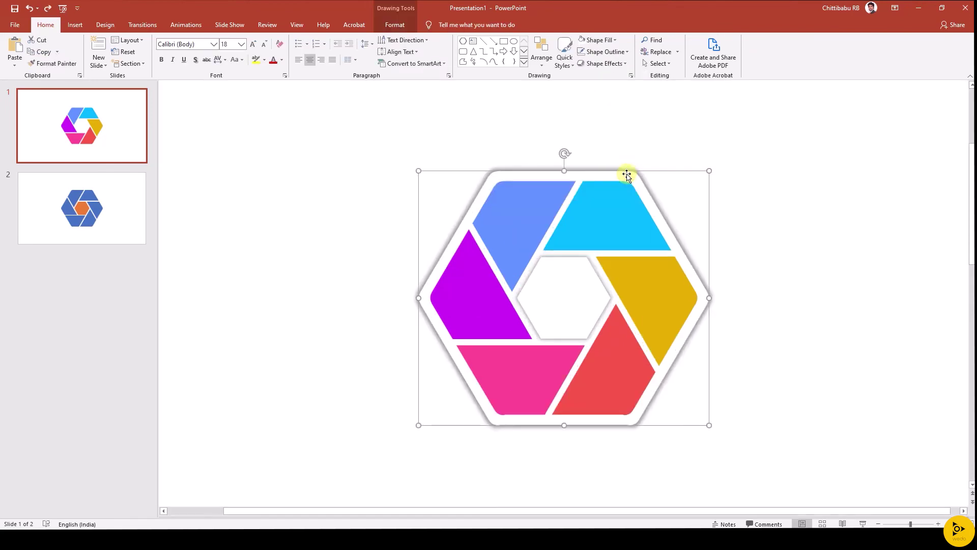
Set the backing hexagon's shadow size to 100%.
{"action": "right_click", "coordinate": [627, 175]}
{"action": "left_click", "coordinate": [662, 358]}
{"action": "left_click", "coordinate": [870, 127]}
{"action": "left_click", "coordinate": [878, 151]}
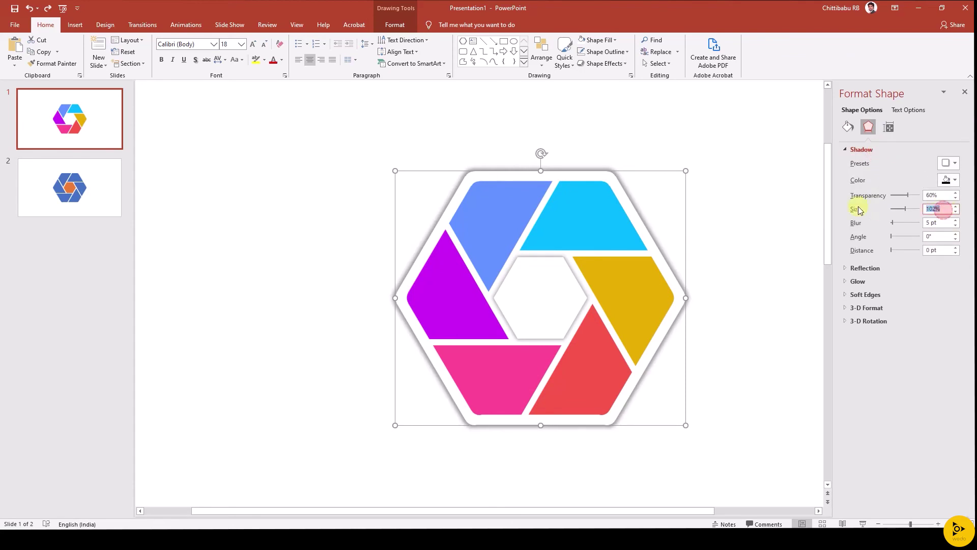
{"action": "type", "text": "100"}
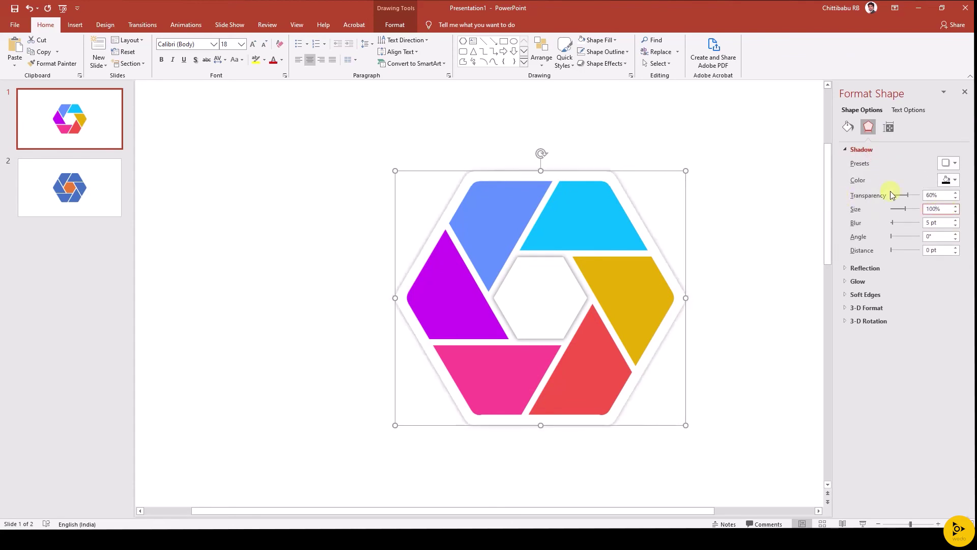
{"action": "left_click", "coordinate": [793, 257]}
{"action": "scroll", "coordinate": [634, 325], "scroll_direction": "down", "scroll_amount": 2, "text": "ctrl"}
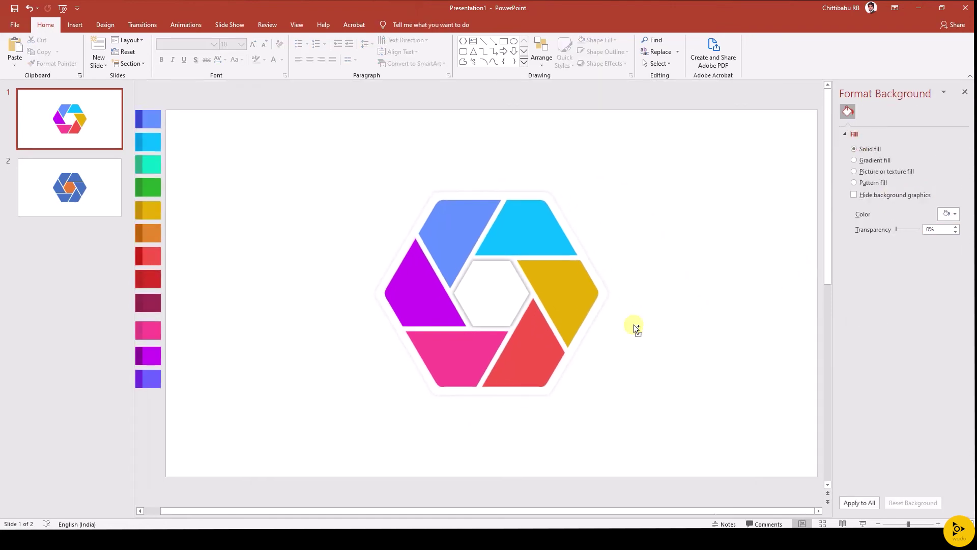
Duplicate the white centre hexagon exactly over the original and enlarge the copy about its centre to about 5.61 × 4.84 cm.
{"action": "left_click", "coordinate": [486, 291]}
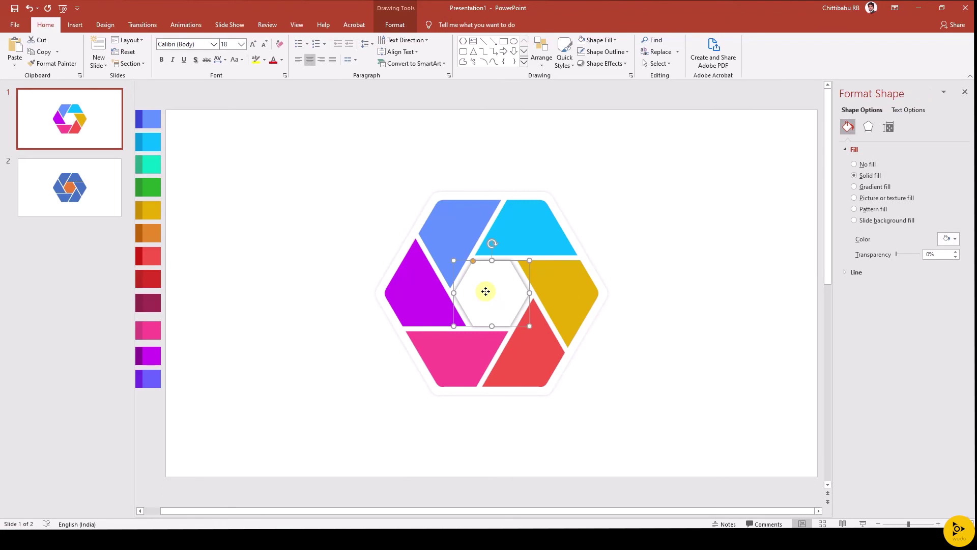
{"action": "left_click_drag", "start_coordinate": [486, 292], "coordinate": [499, 300]}
{"action": "left_click", "coordinate": [546, 64]}
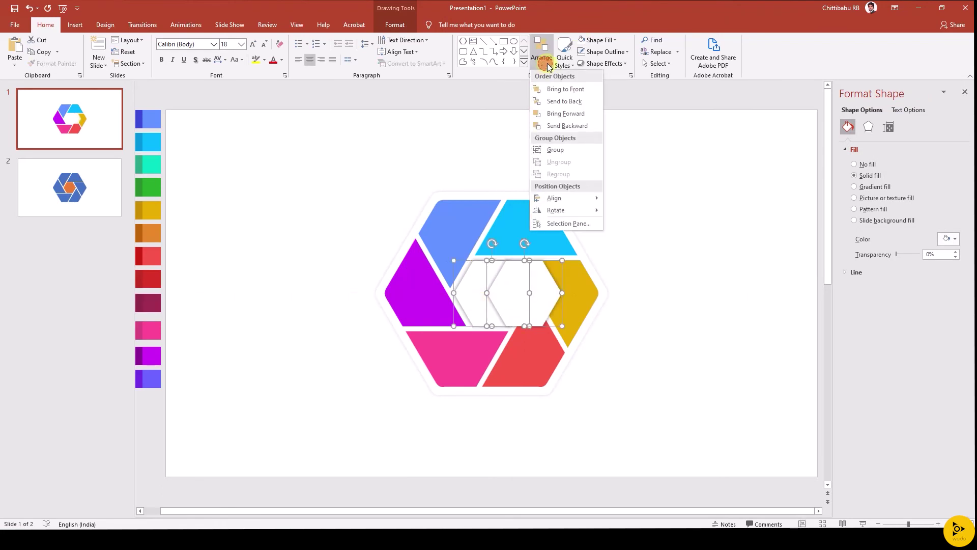
{"action": "left_click", "coordinate": [395, 24]}
{"action": "left_click", "coordinate": [395, 25]}
{"action": "left_click", "coordinate": [712, 39]}
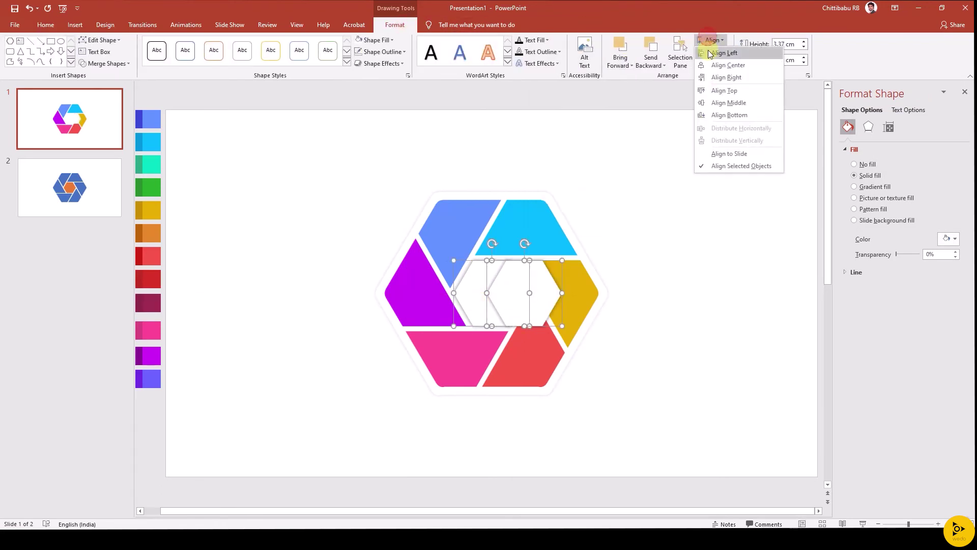
{"action": "left_click", "coordinate": [713, 77]}
{"action": "left_click", "coordinate": [696, 234]}
{"action": "left_click", "coordinate": [504, 292]}
{"action": "left_click_drag", "start_coordinate": [530, 260], "coordinate": [545, 247]}
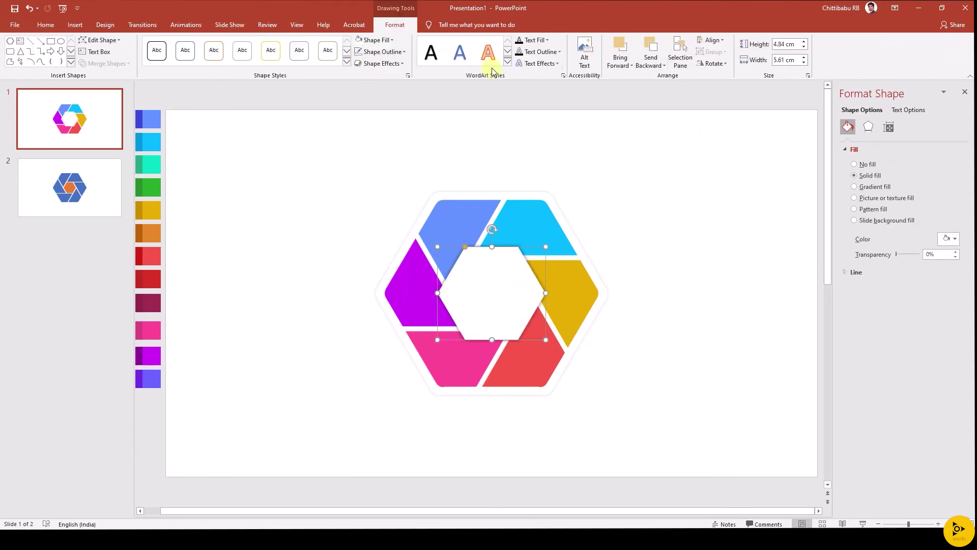
Fill the enlarged hexagon copy with black at 78% transparency and remove its shadow.
{"action": "left_click", "coordinate": [392, 40]}
{"action": "left_click", "coordinate": [365, 64]}
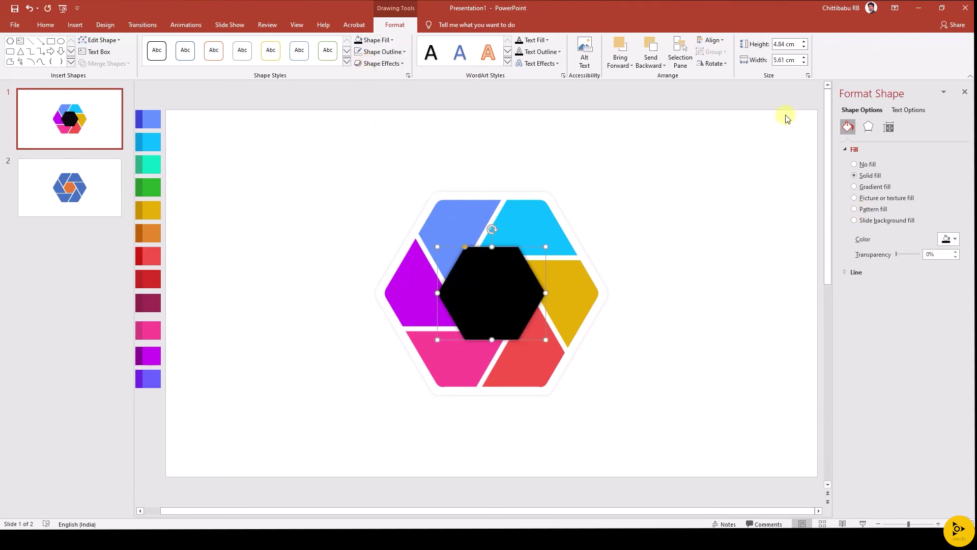
{"action": "left_click", "coordinate": [388, 64]}
{"action": "mouse_move", "coordinate": [391, 102]}
{"action": "left_click", "coordinate": [443, 115]}
{"action": "left_click_drag", "start_coordinate": [896, 252], "coordinate": [914, 255]}
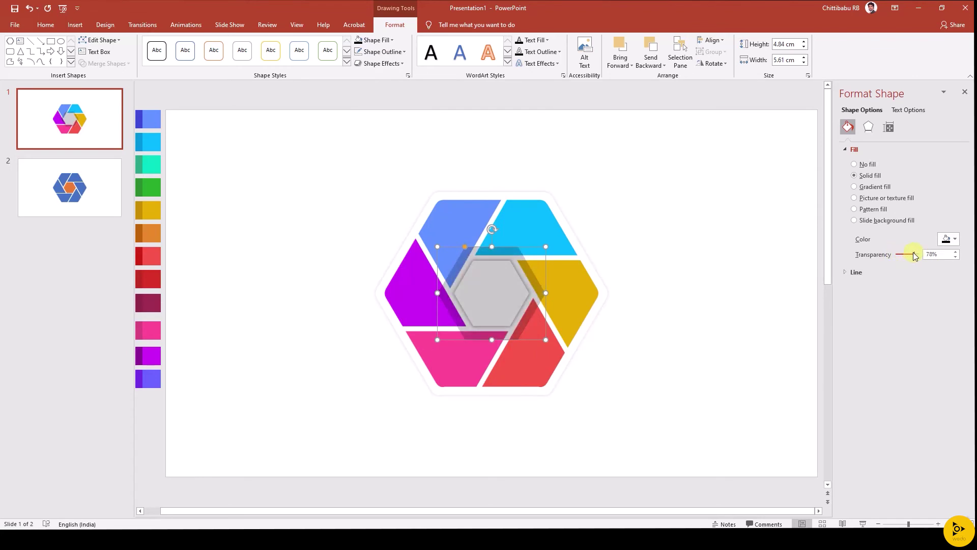
Select the small white centre hexagon and bring it to the front.
{"action": "left_click_drag", "start_coordinate": [676, 368], "coordinate": [437, 236]}
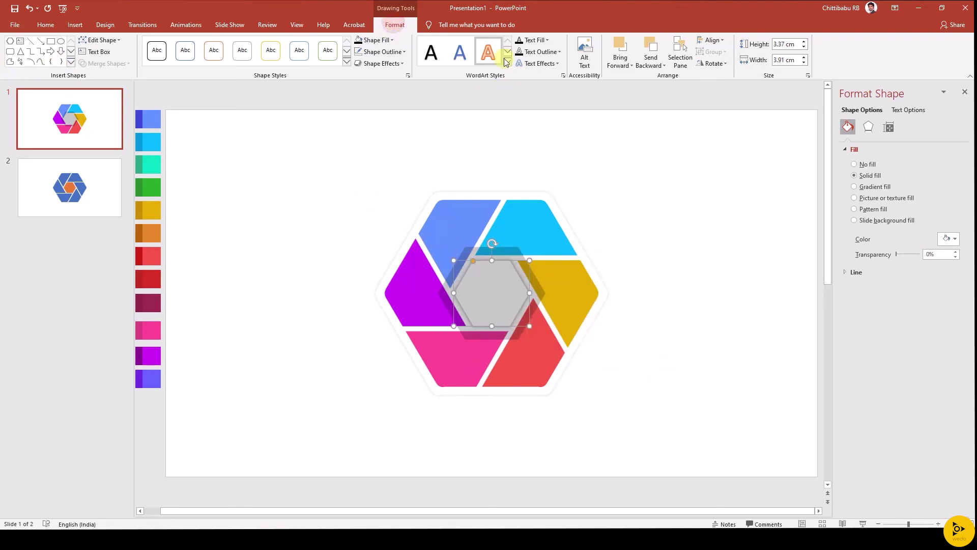
{"action": "left_click", "coordinate": [621, 66]}
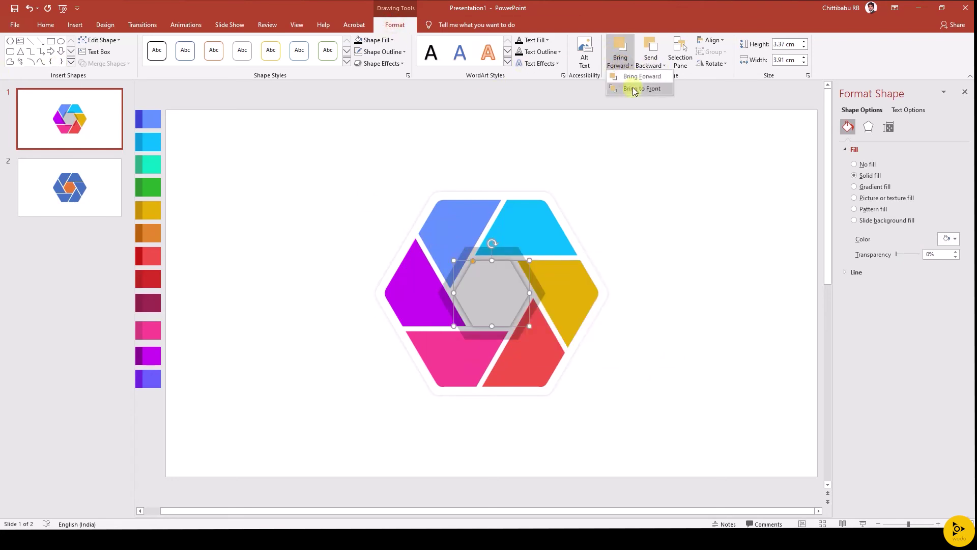
{"action": "left_click", "coordinate": [632, 91]}
Group all the hexagon pieces, enlarge them together slightly and ungroup them.
{"action": "left_click", "coordinate": [674, 445]}
{"action": "left_click_drag", "start_coordinate": [697, 445], "coordinate": [311, 177]}
{"action": "key", "text": "ctrl+g"}
{"action": "left_click_drag", "start_coordinate": [613, 186], "coordinate": [624, 176]}
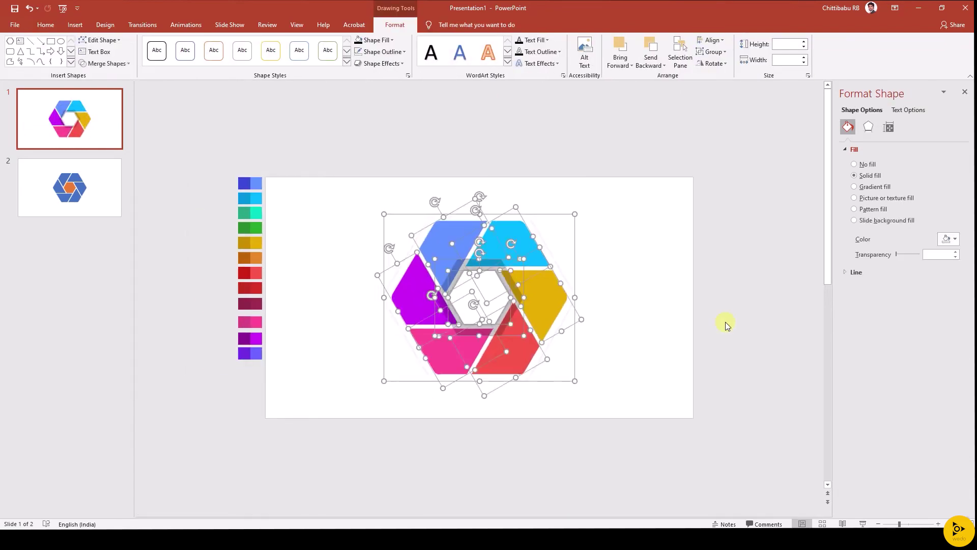
{"action": "left_click", "coordinate": [726, 322]}
Insert the target, crosshair, gauge, hourglass, stopwatch and light bulb icons from the Analytics category.
{"action": "left_click", "coordinate": [76, 25]}
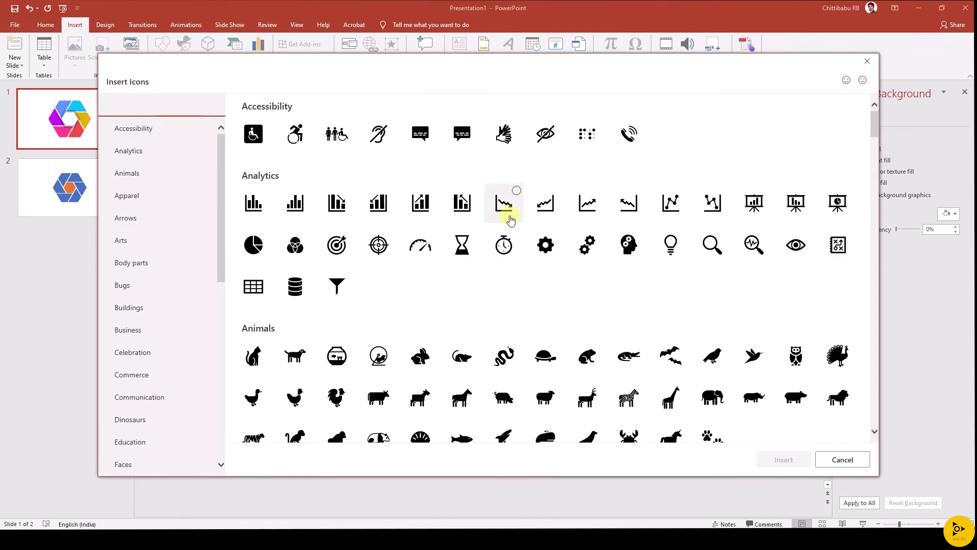
{"action": "left_click", "coordinate": [345, 245]}
{"action": "left_click", "coordinate": [384, 245]}
{"action": "left_click", "coordinate": [426, 244]}
{"action": "left_click", "coordinate": [467, 244]}
{"action": "left_click", "coordinate": [588, 245]}
{"action": "left_click", "coordinate": [711, 244]}
{"action": "left_click", "coordinate": [784, 458]}
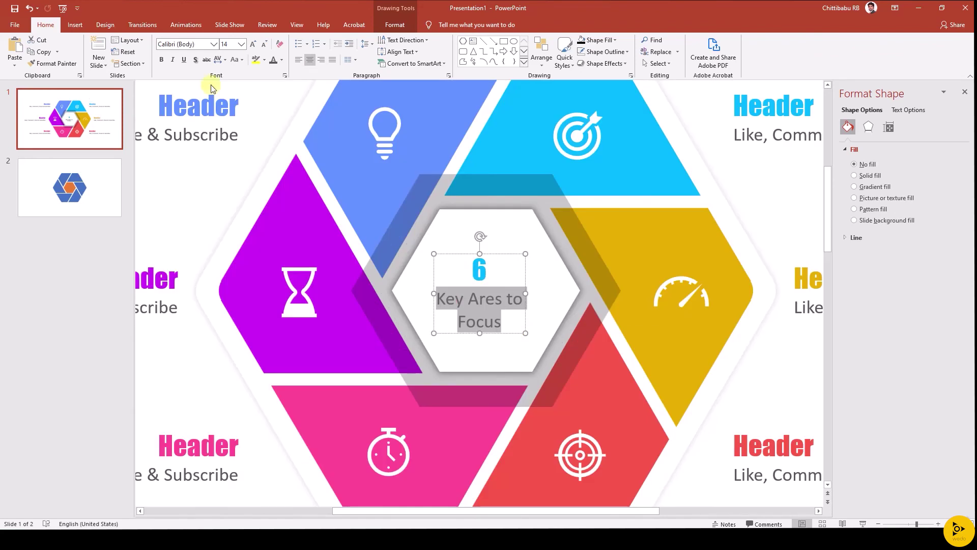
Restyle the centre text as black capitals with a bold FOCUS and align its text box within the white hexagon.
{"action": "key", "text": "ctrl+a"}
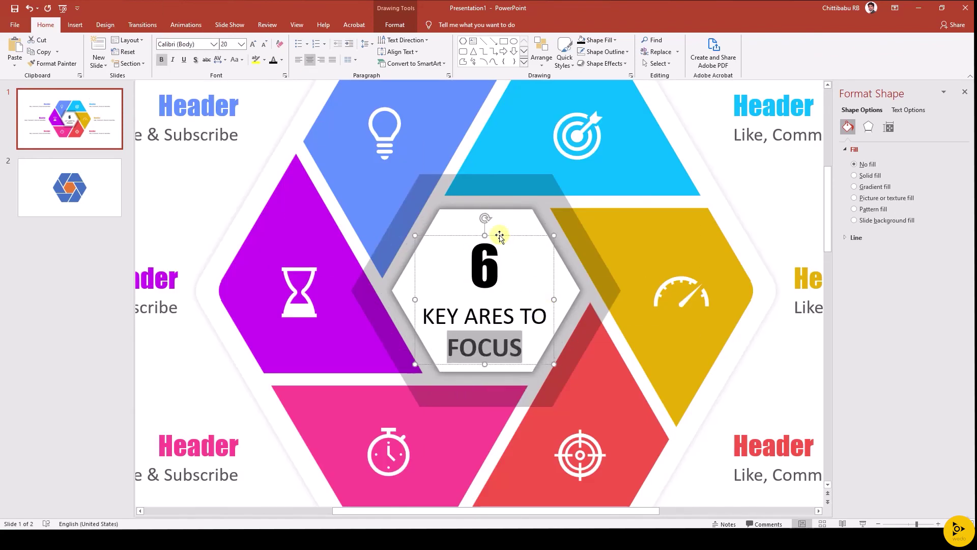
{"action": "left_click", "coordinate": [541, 57]}
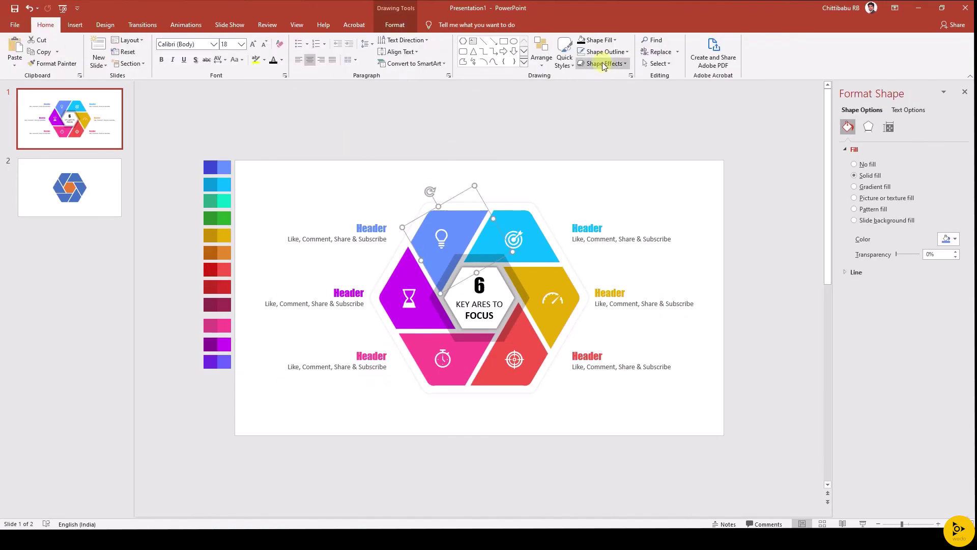
Give each of the six coloured segments a linear gradient fill in a darker variation of its own colour.
{"action": "left_click", "coordinate": [395, 25]}
{"action": "left_click", "coordinate": [376, 40]}
{"action": "mouse_move", "coordinate": [381, 199]}
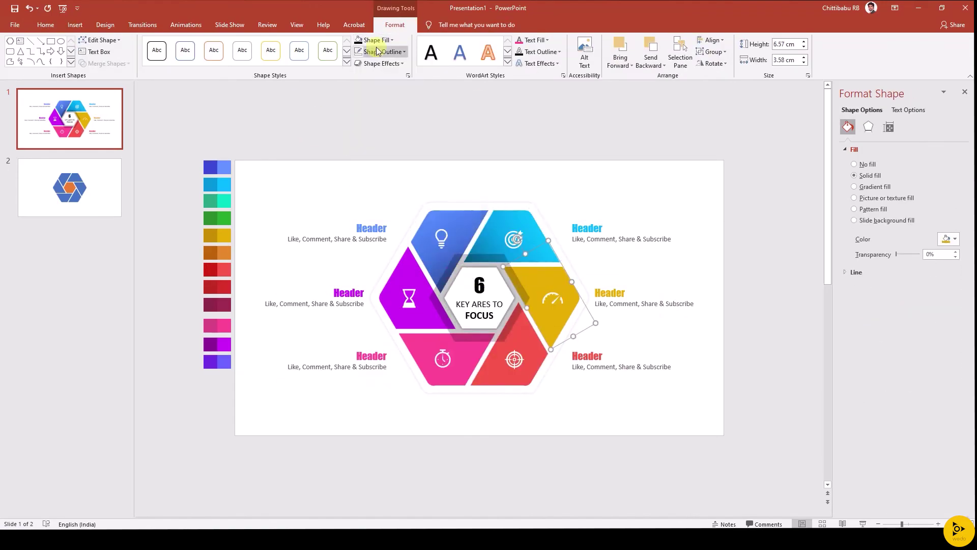
{"action": "left_click", "coordinate": [377, 45]}
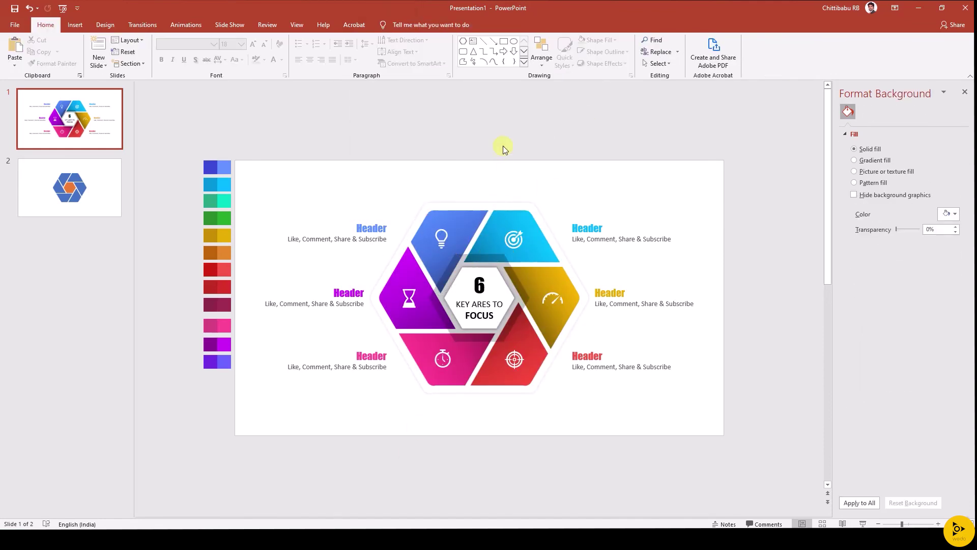
Preview the finished infographic slide in full-screen slide show and return to editing.
{"action": "key", "text": "F5"}
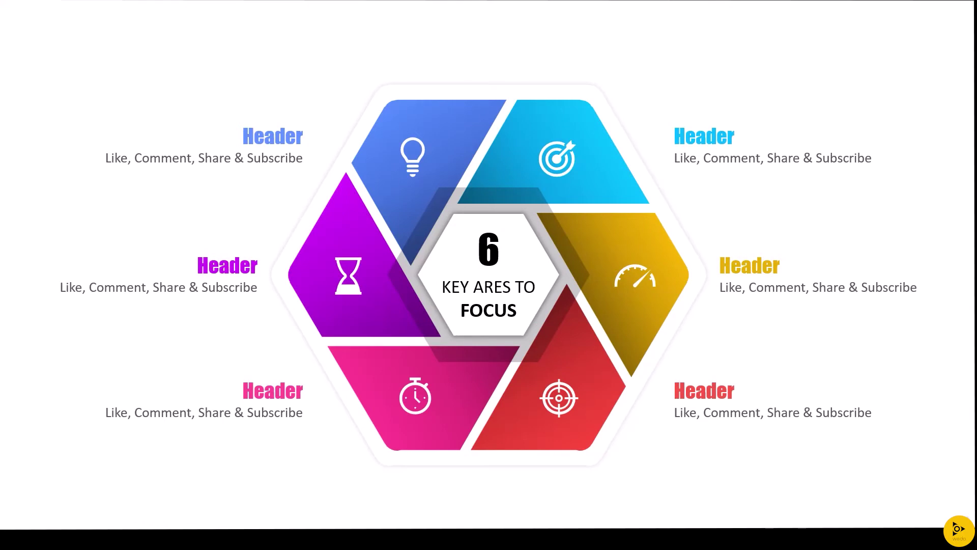
{"action": "key", "text": "Escape"}
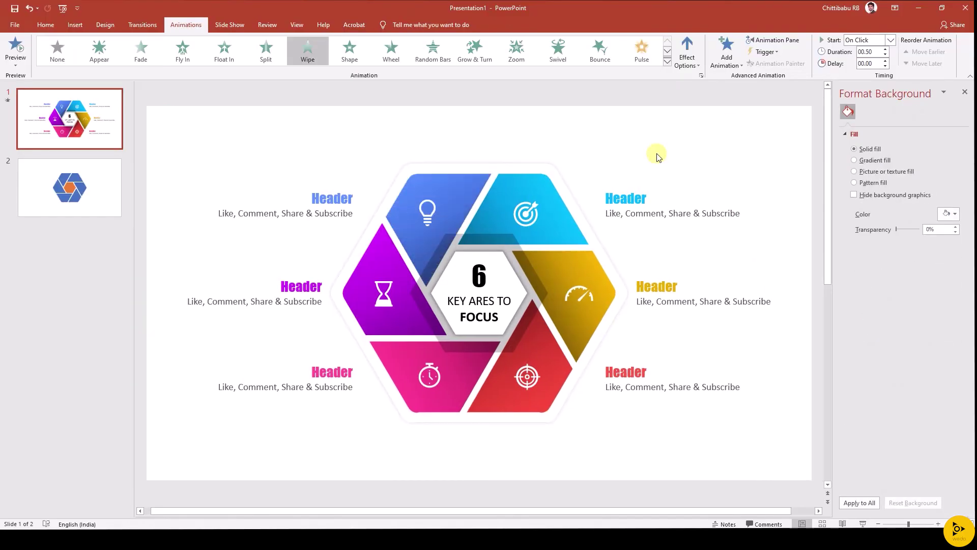
Apply the Wipe animation to the cyan, yellow, red, pink and purple segments together.
{"action": "left_click", "coordinate": [539, 205]}
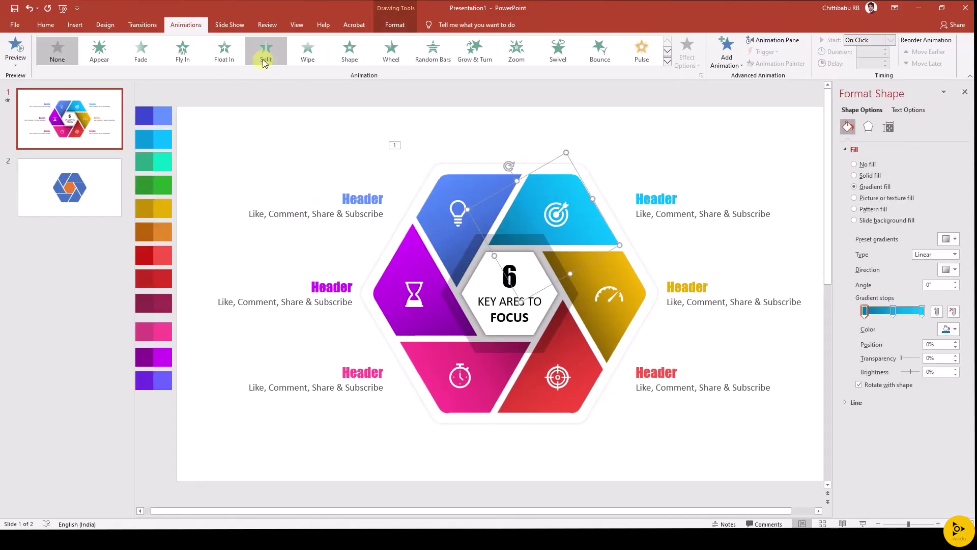
{"action": "left_click", "coordinate": [630, 272], "text": "shift"}
{"action": "left_click", "coordinate": [508, 366], "text": "shift"}
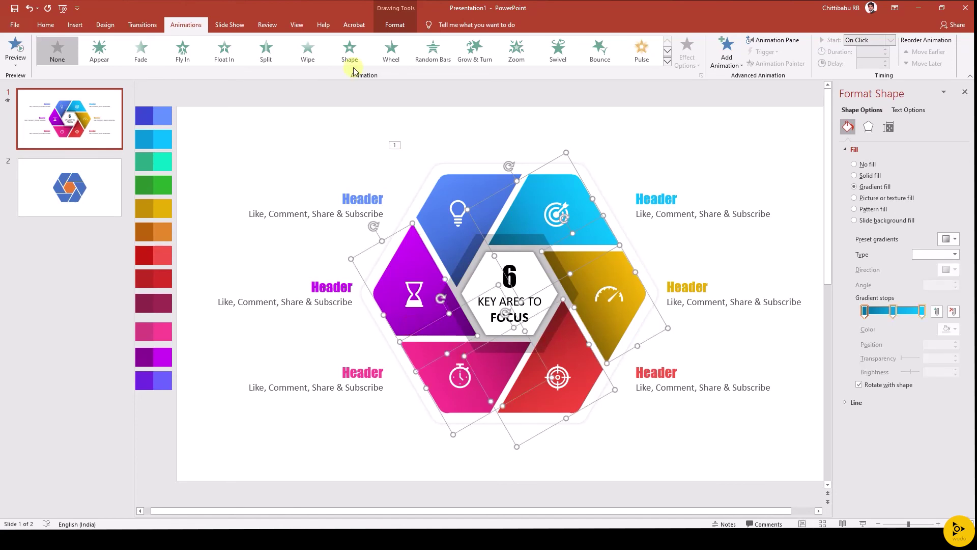
{"action": "left_click", "coordinate": [307, 50]}
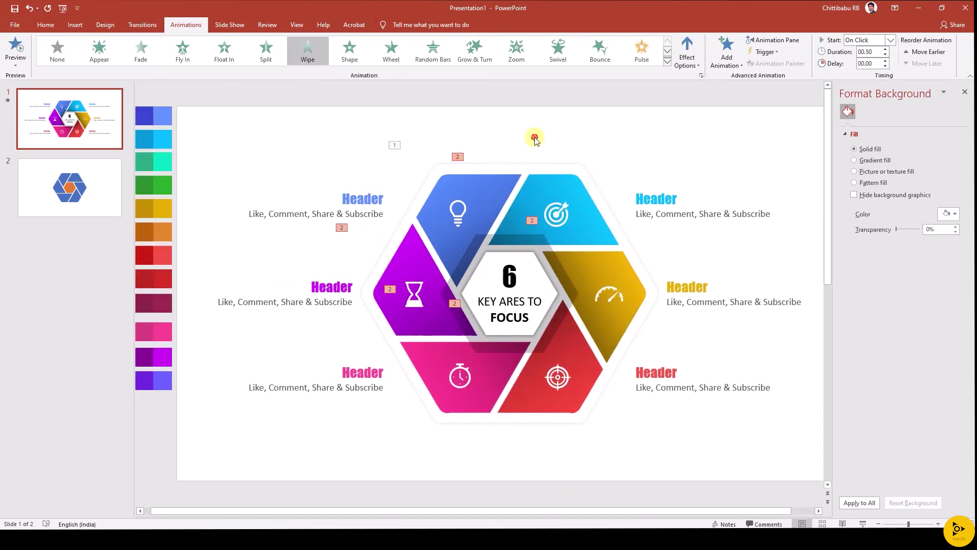
Set the Wipe direction to From Left for the cyan segment and From Top for the yellow and red segments.
{"action": "left_click", "coordinate": [687, 62]}
{"action": "left_click", "coordinate": [708, 113]}
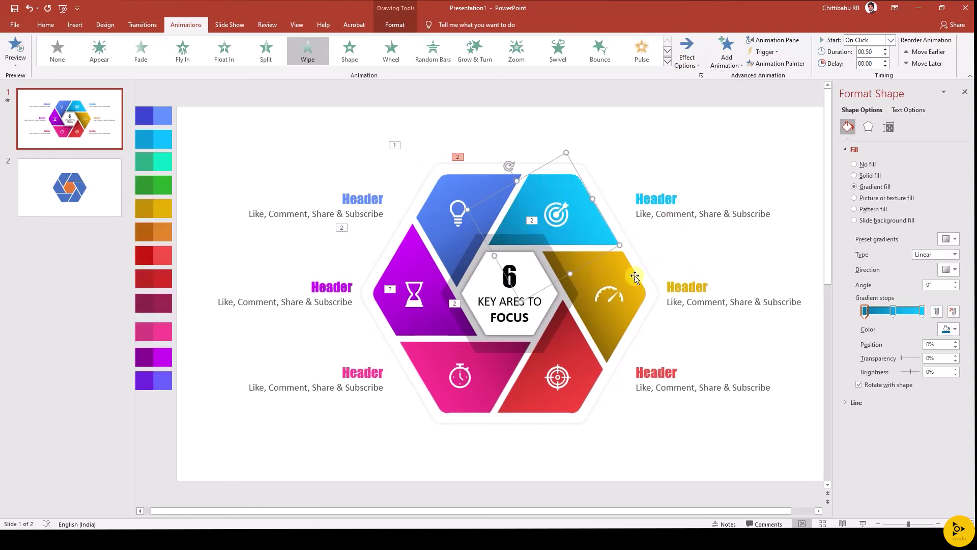
{"action": "left_click", "coordinate": [630, 288]}
{"action": "left_click", "coordinate": [687, 61]}
{"action": "left_click", "coordinate": [707, 159]}
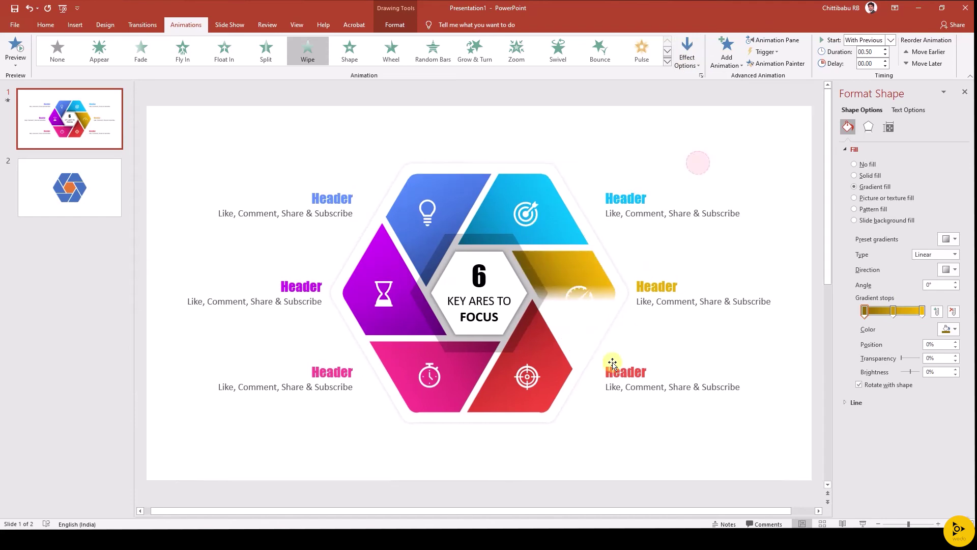
{"action": "left_click", "coordinate": [587, 375]}
{"action": "left_click", "coordinate": [688, 60]}
{"action": "left_click", "coordinate": [715, 159]}
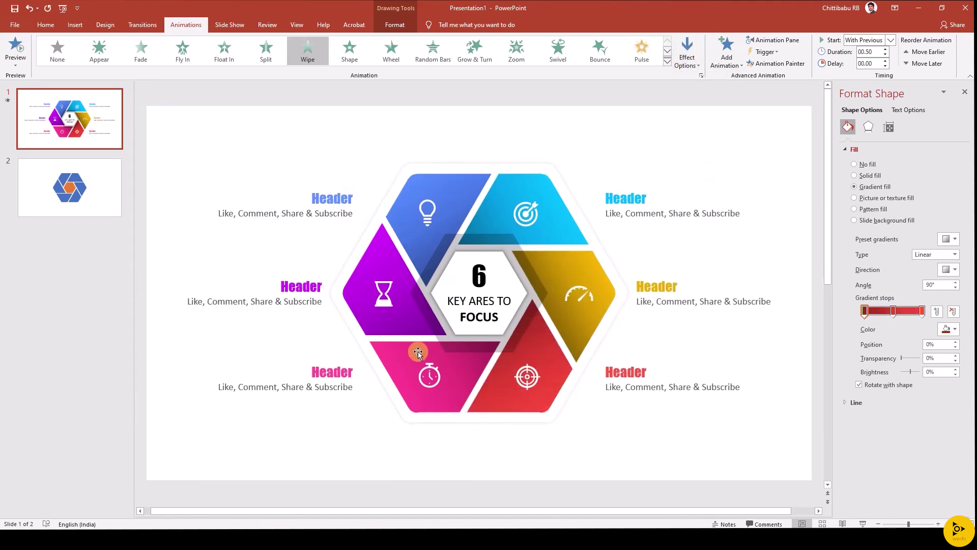
Set the Wipe direction to From Right for the pink segment and From Bottom for the purple segment.
{"action": "left_click", "coordinate": [417, 351]}
{"action": "left_click", "coordinate": [688, 61]}
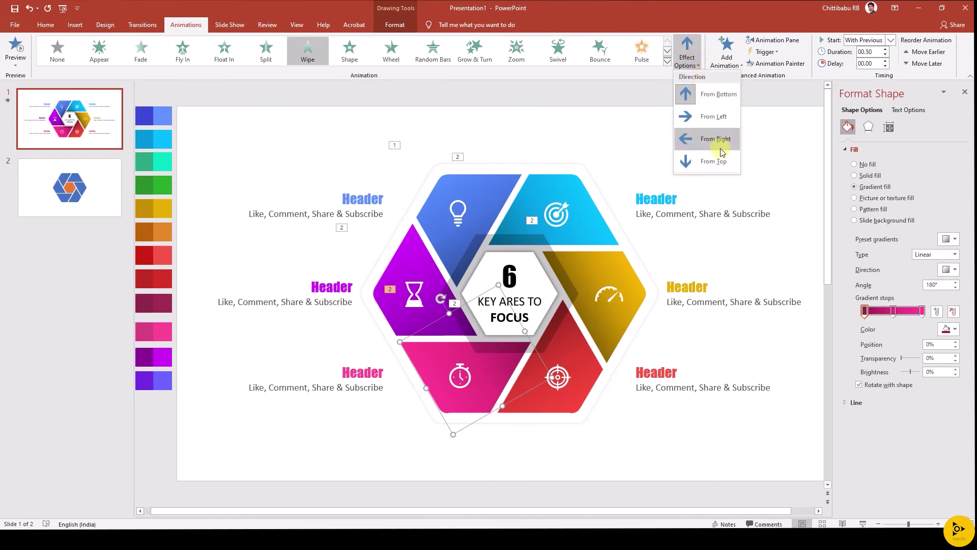
{"action": "left_click", "coordinate": [715, 138]}
{"action": "left_click", "coordinate": [409, 260]}
{"action": "left_click", "coordinate": [689, 60]}
{"action": "left_click", "coordinate": [712, 93]}
Select the last five segment animations in the animation list and set them to start After Previous.
{"action": "left_click", "coordinate": [501, 188]}
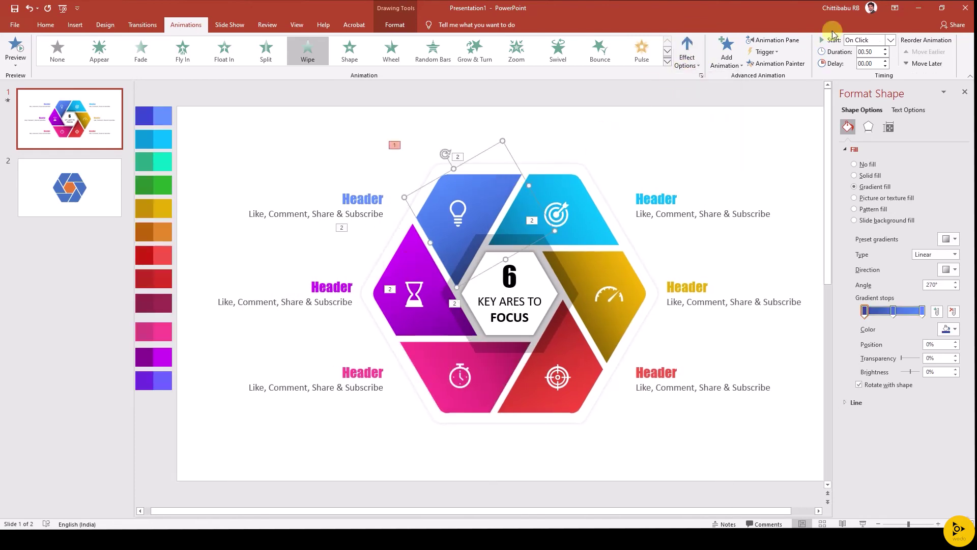
{"action": "left_click", "coordinate": [792, 45]}
{"action": "left_click", "coordinate": [723, 136]}
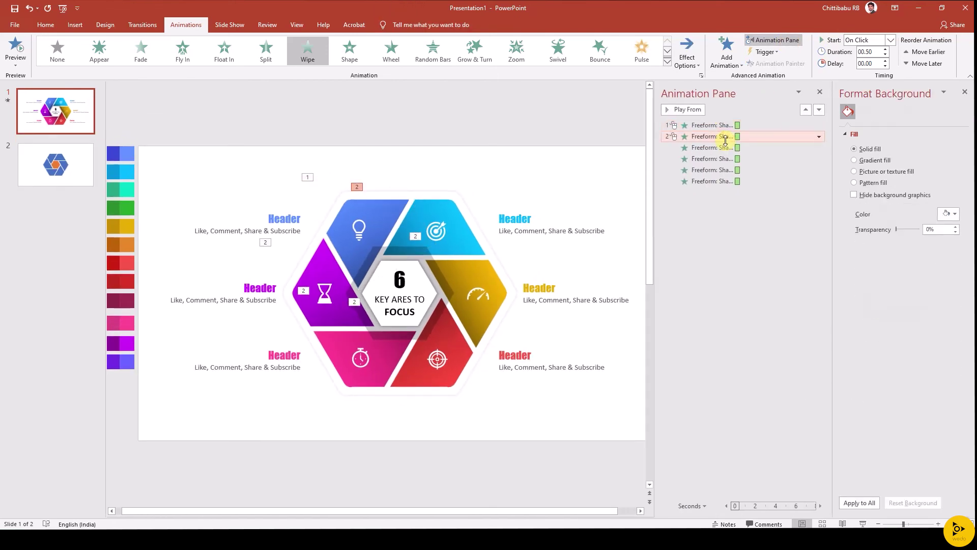
{"action": "left_click", "coordinate": [723, 182], "text": "shift"}
{"action": "left_click", "coordinate": [892, 40]}
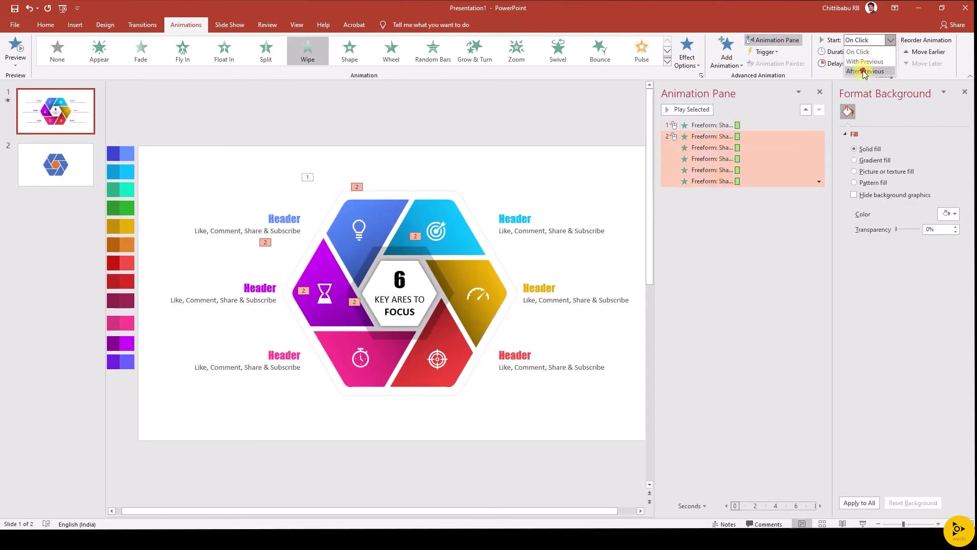